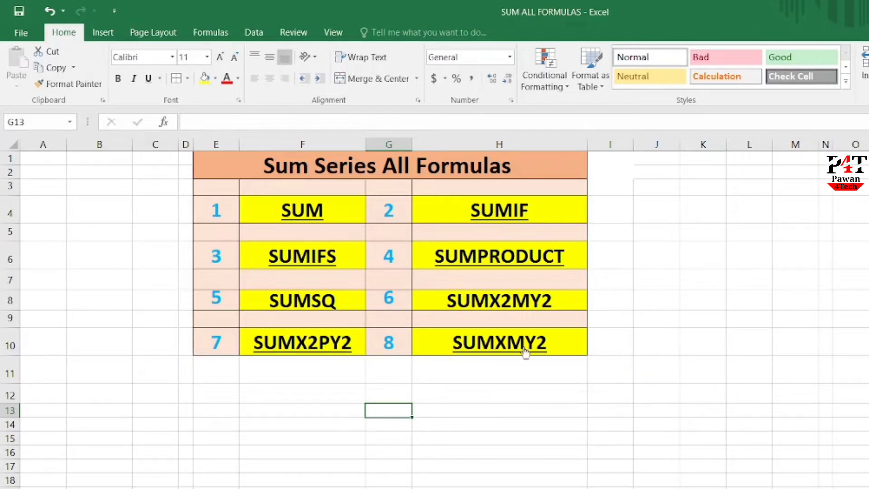
left_click(340, 393)
key("Right")
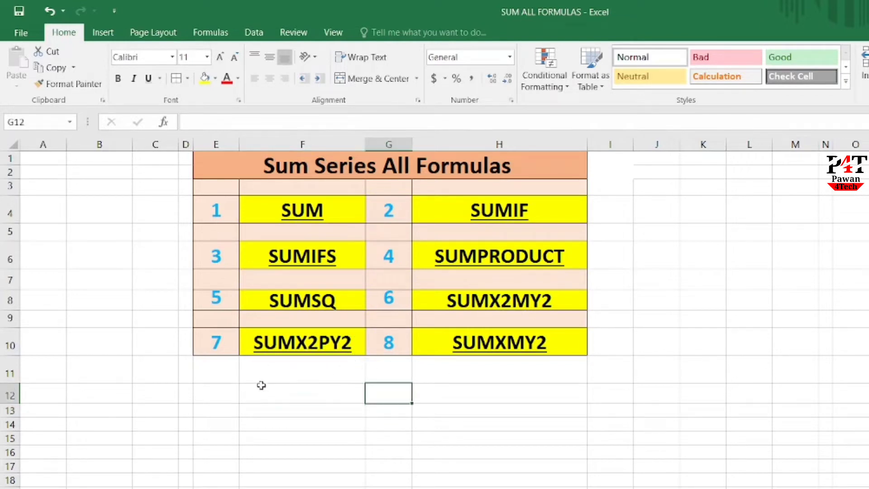
left_click(298, 392)
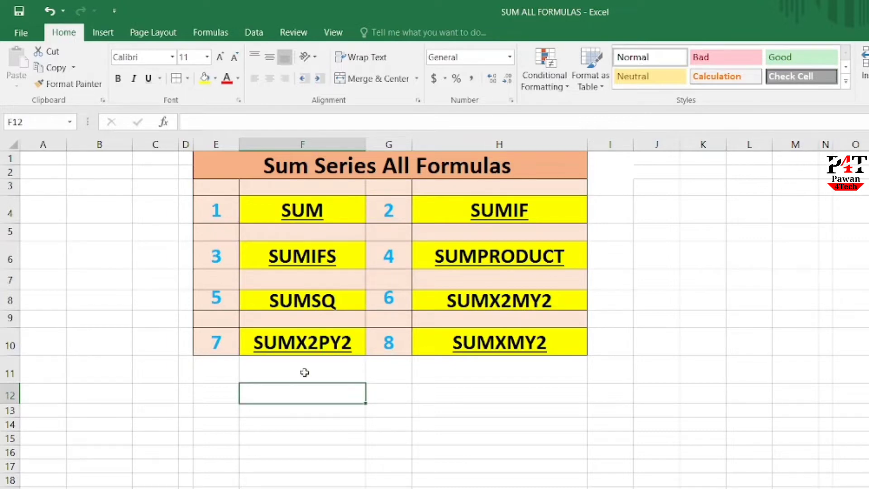
left_click(377, 380)
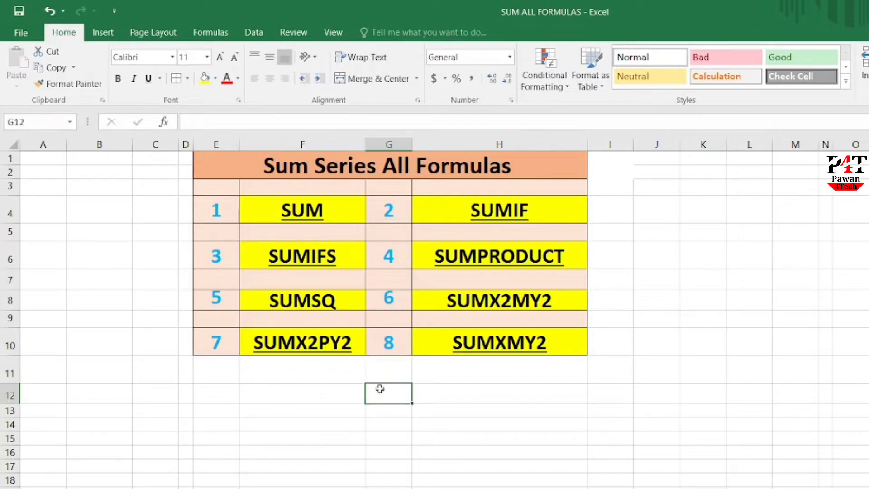
- Open the SUM example sheet from the formula index and clear the Value grand total in E14
left_click(301, 208)
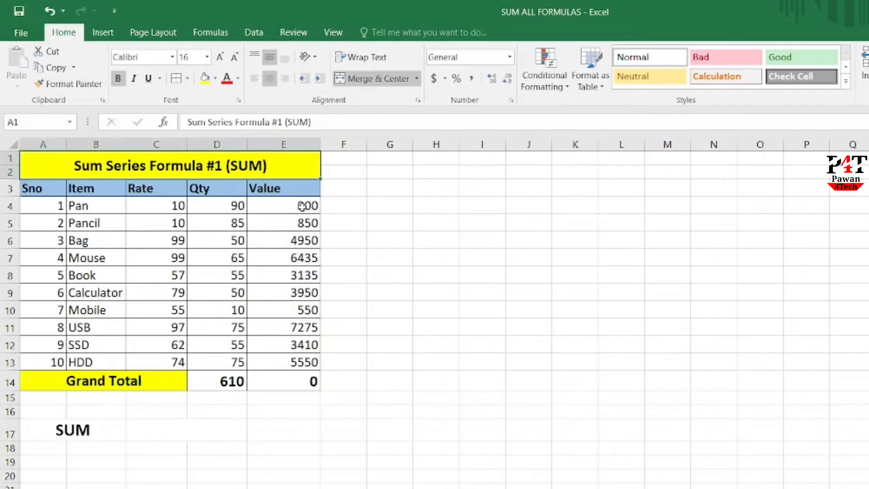
left_click(262, 381)
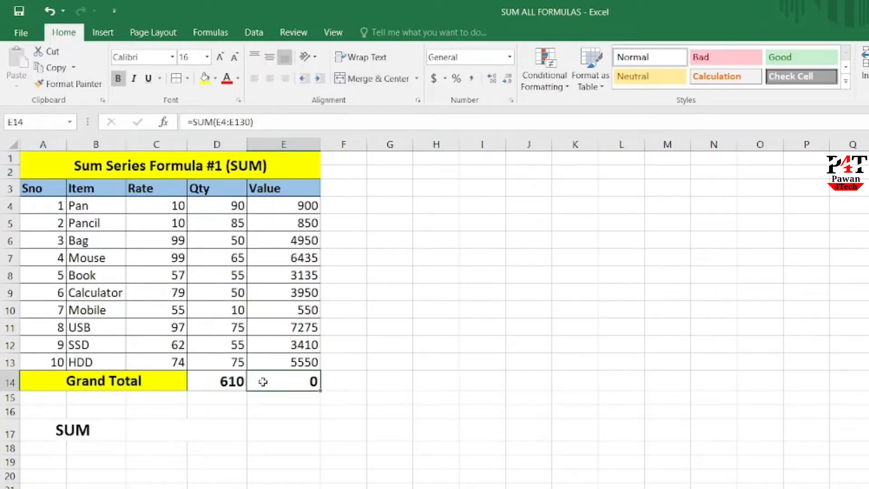
key("BackSpace")
- Examine the Item, Rate, Qty and Value columns of the SUM example table
left_click(152, 202)
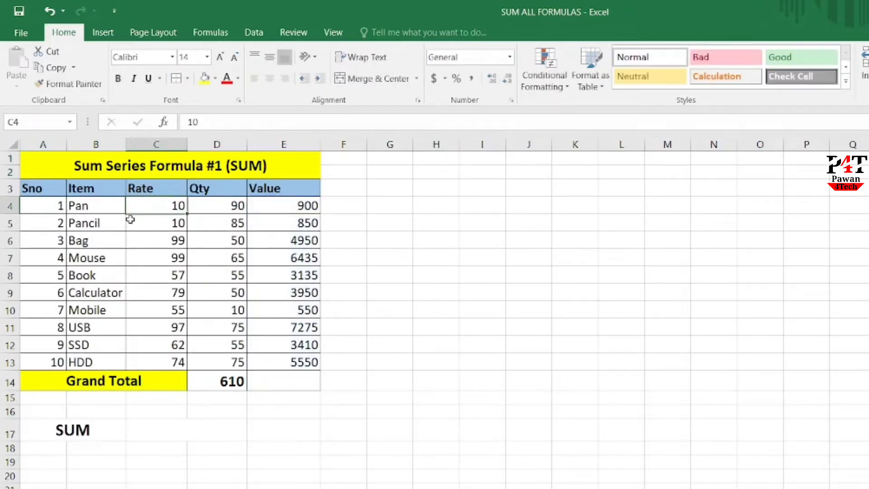
left_click_drag(75, 187, 99, 292)
left_click_drag(140, 206, 156, 309)
left_click_drag(212, 204, 229, 326)
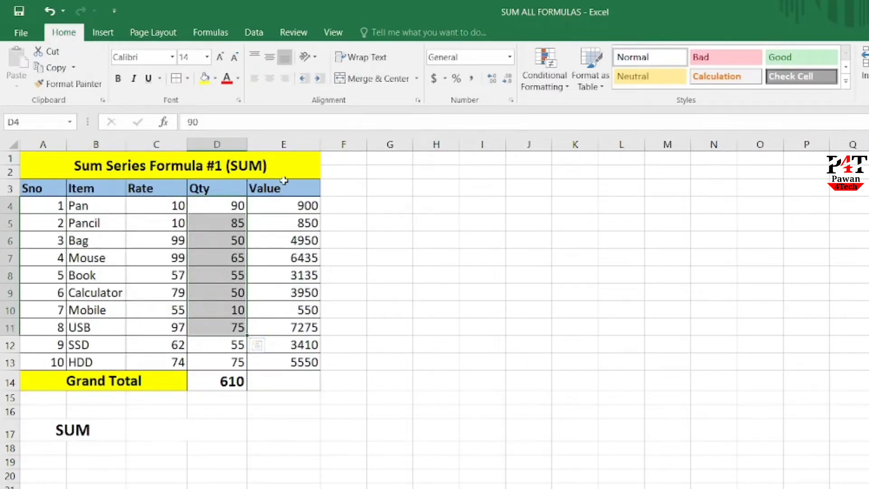
left_click_drag(283, 183, 300, 327)
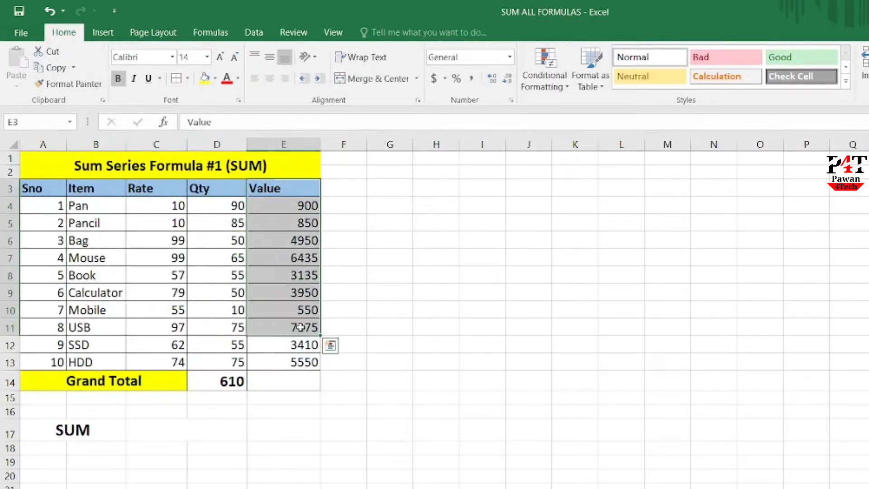
- Enter the formula =SUM(E4:E13) in E14 to total the Value column
left_click(285, 382)
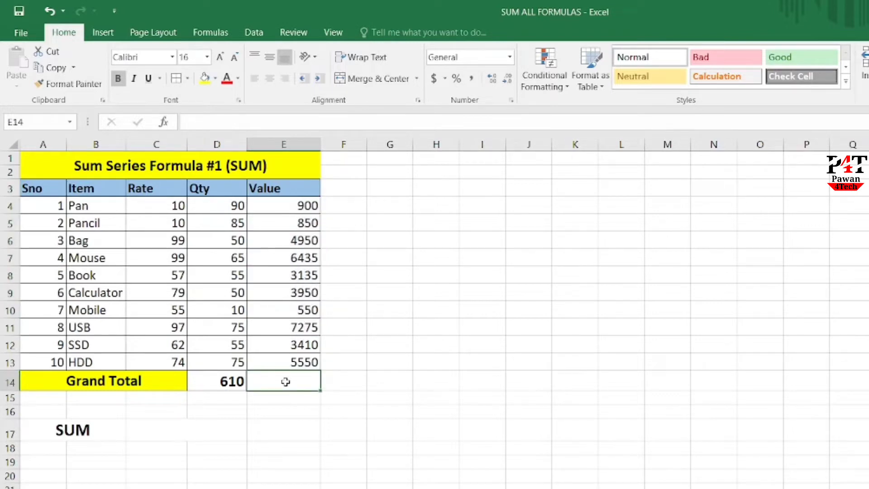
type("=SUM")
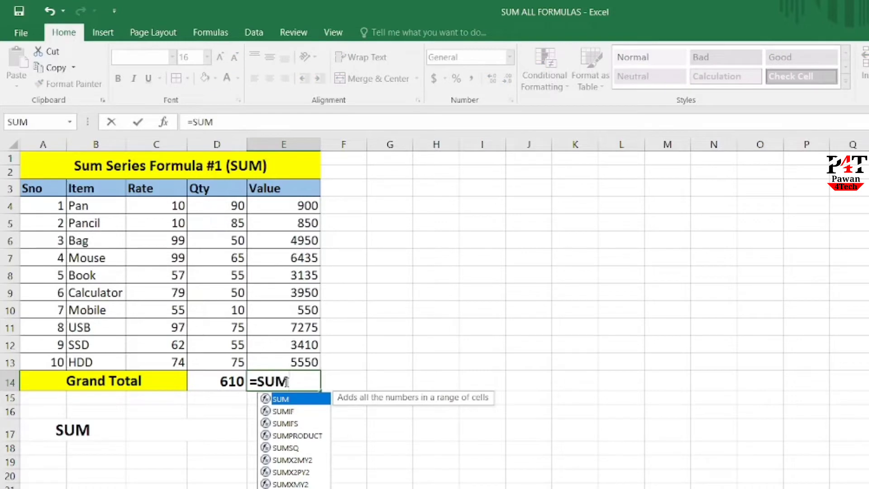
type("(")
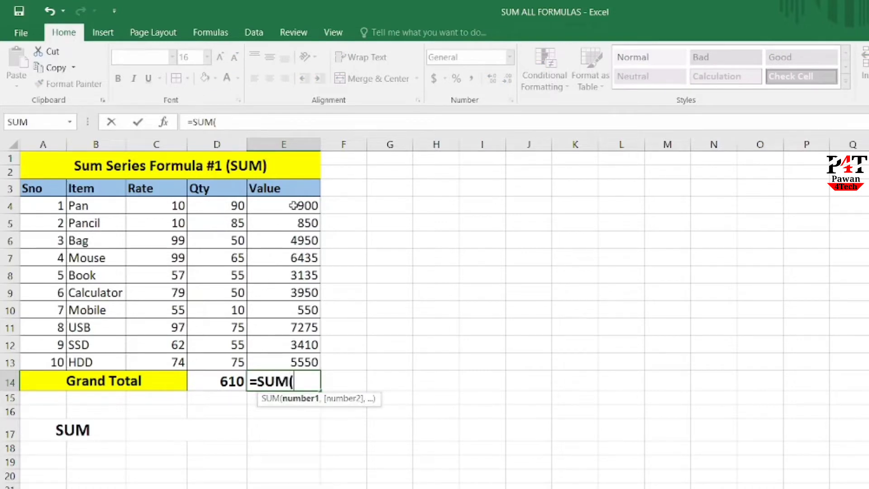
left_click_drag(294, 207, 291, 358)
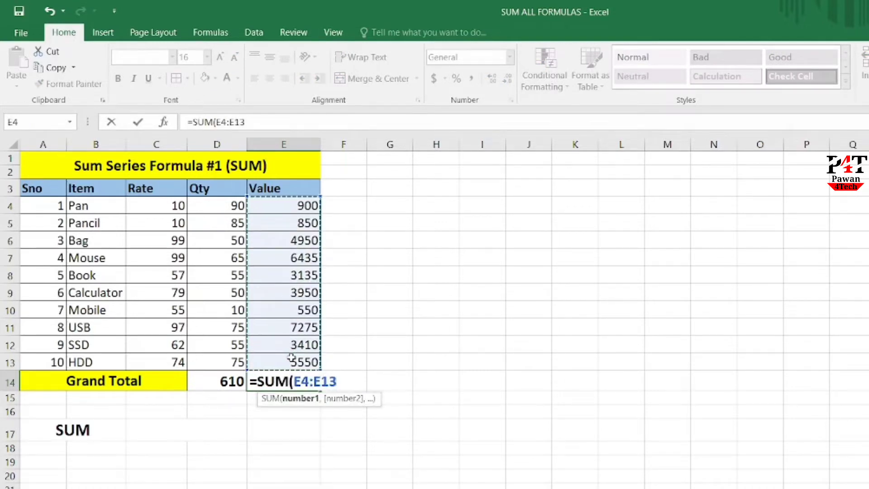
type(")")
key("Return")
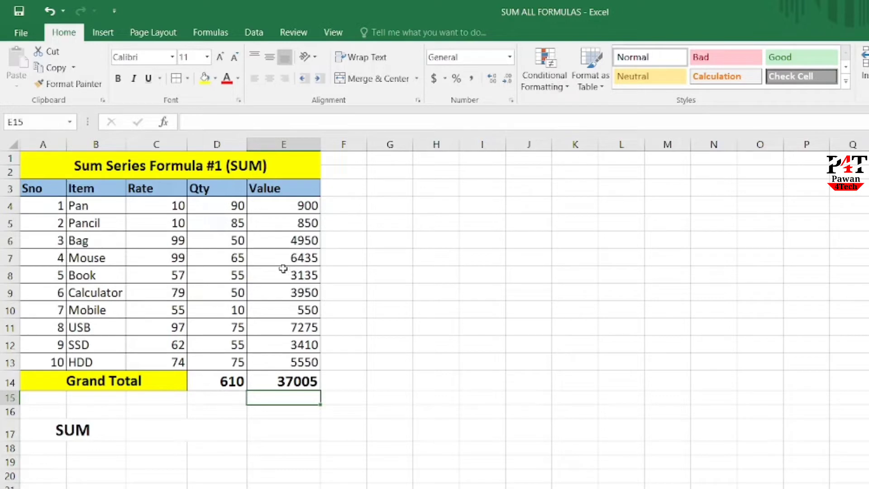
- Clear the Value grand total in E14 and total E4:E13 there again with AutoSum
left_click(283, 377)
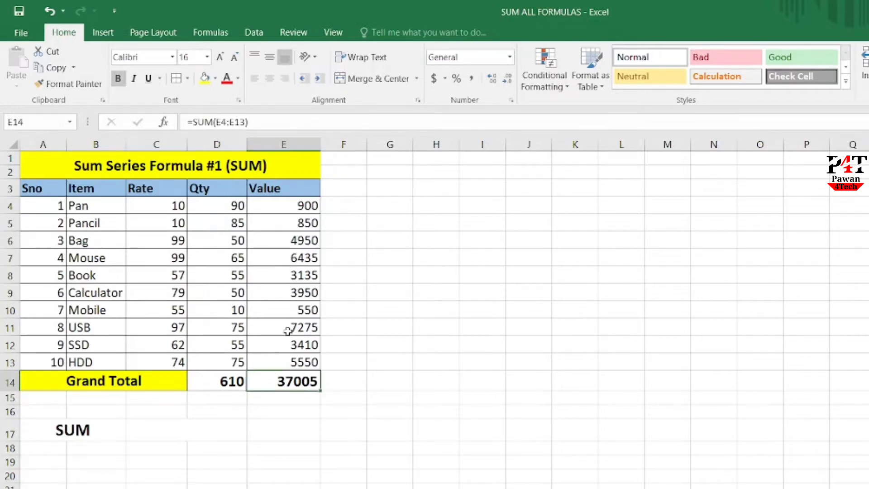
key("BackSpace")
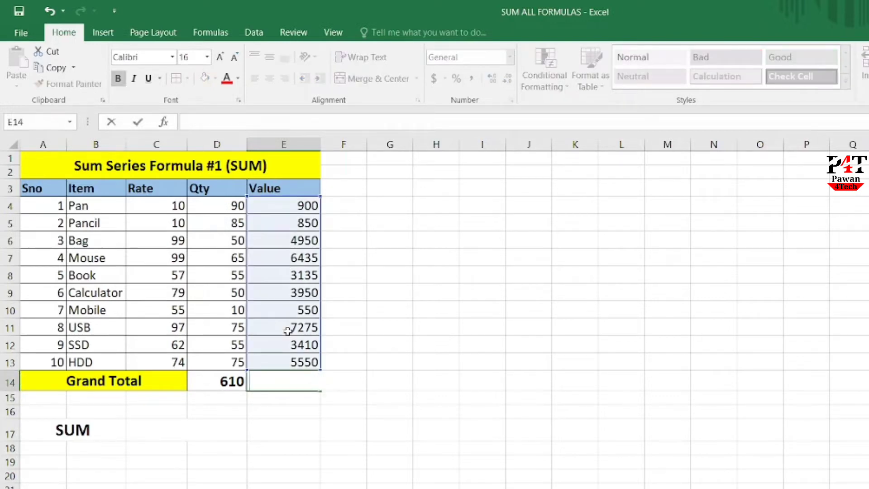
left_click(321, 424)
left_click(274, 384)
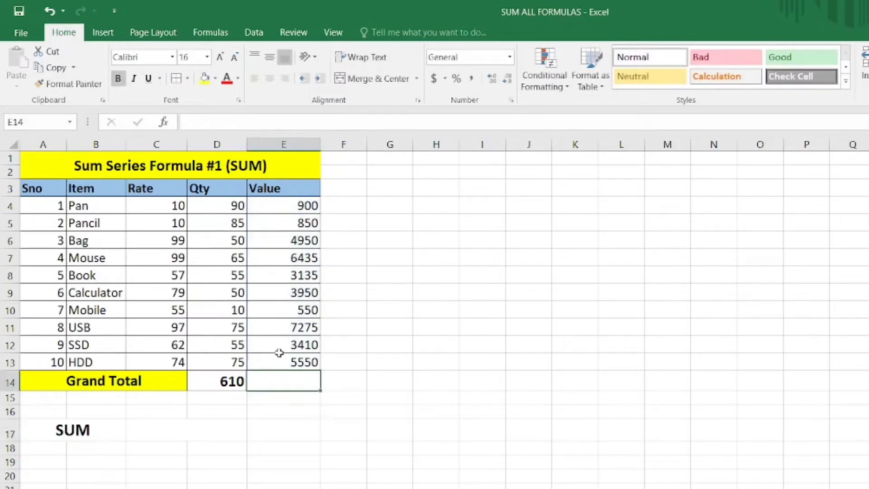
key("alt+equal")
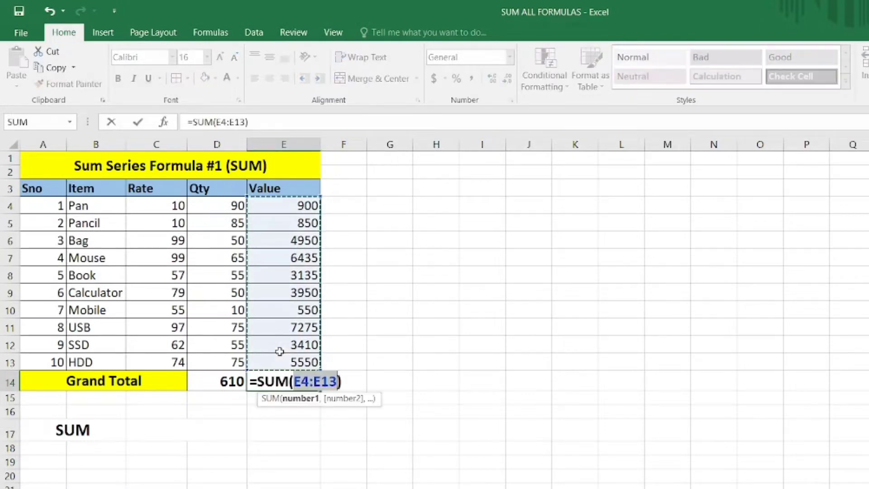
key("Return")
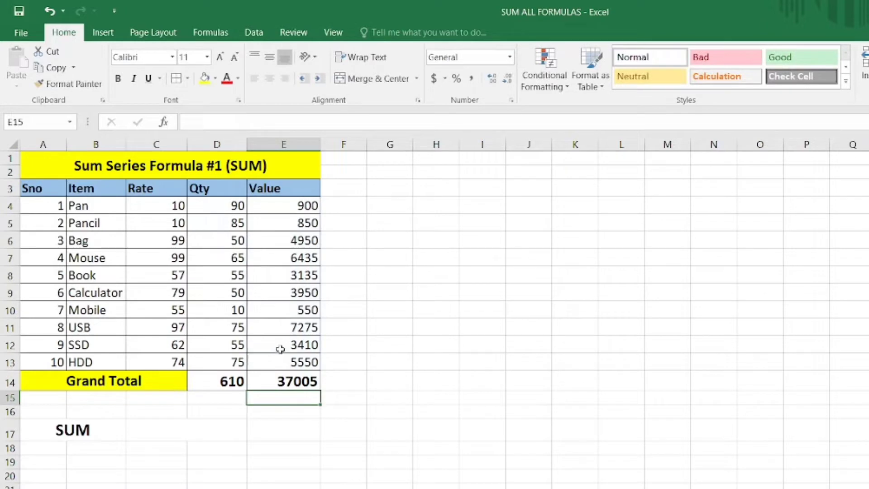
left_click(300, 384)
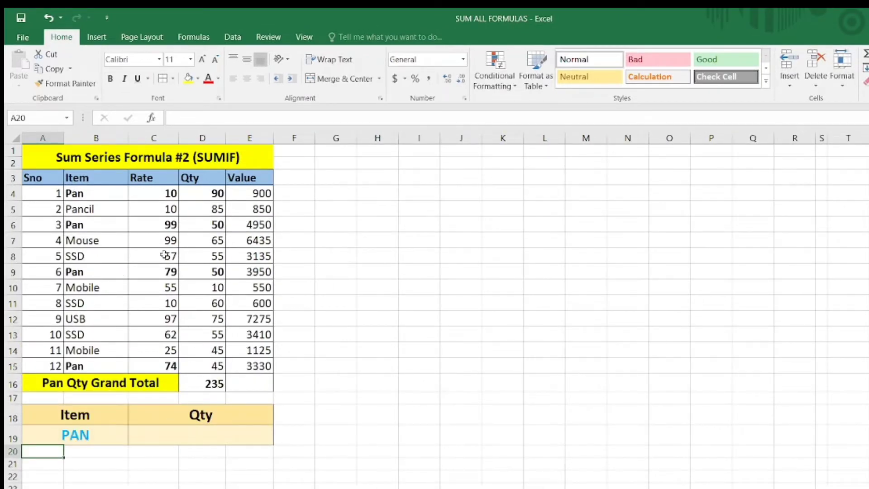
- Widen the Value column slightly on the SUMIF example sheet
left_click_drag(269, 141, 288, 141)
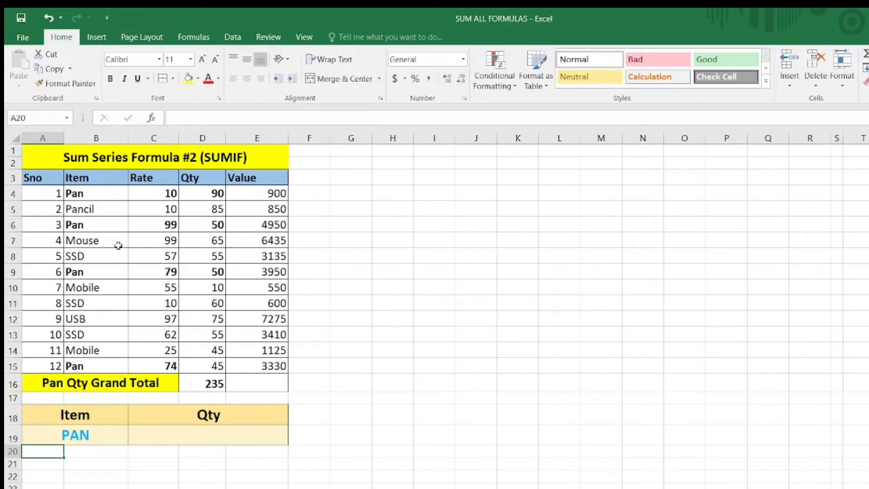
- Examine the SUMIF table's Item, Rate, Qty and Value columns and the Qty result cell for PAN
left_click_drag(89, 181, 79, 346)
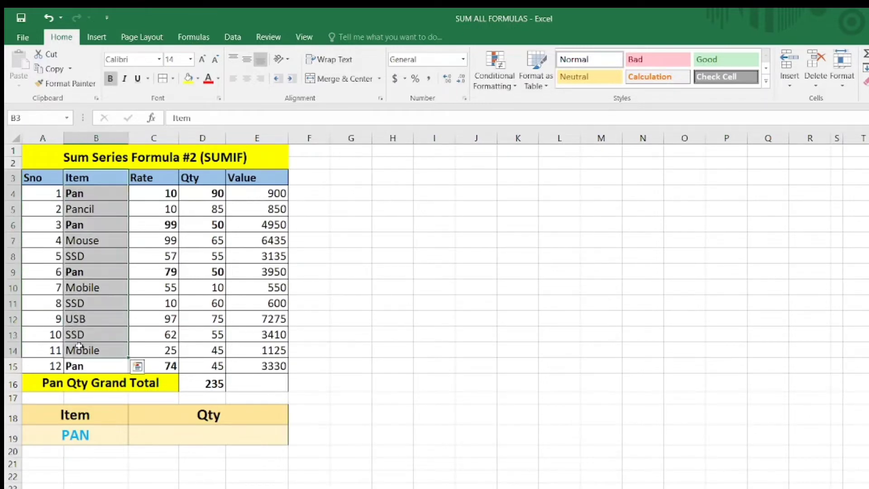
left_click_drag(160, 194, 156, 272)
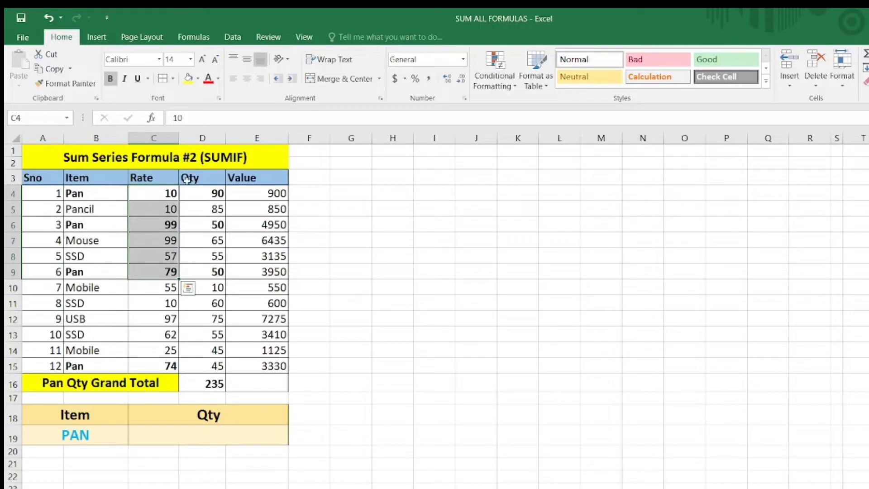
left_click_drag(187, 178, 235, 335)
left_click_drag(254, 178, 263, 281)
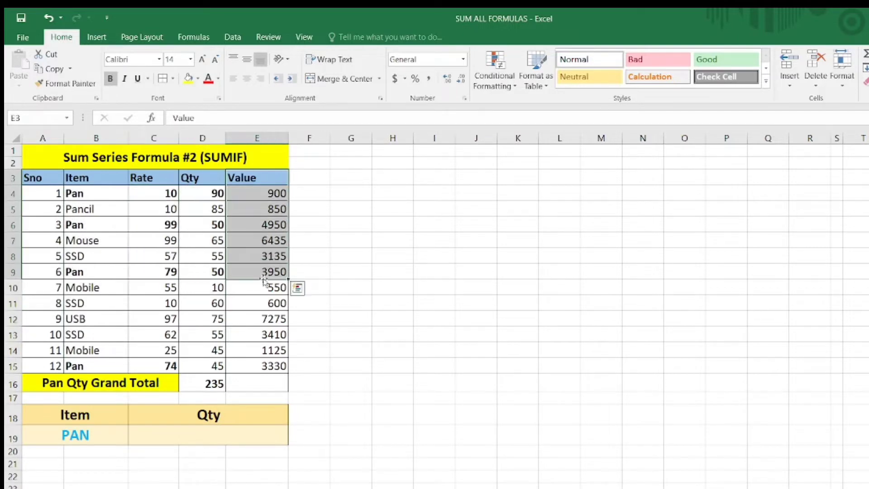
left_click(197, 433)
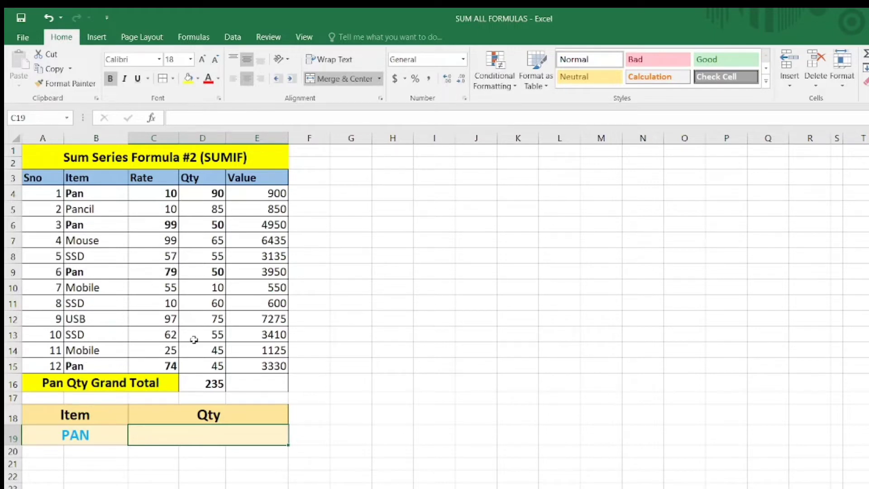
left_click(212, 182)
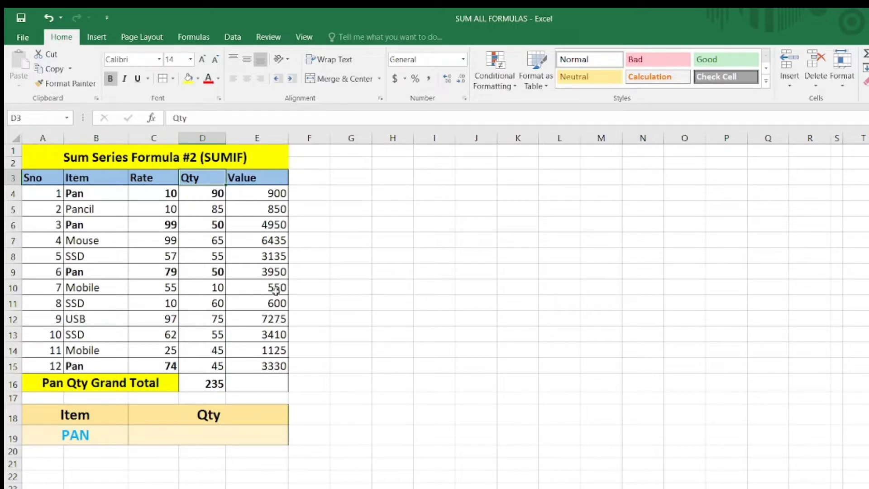
left_click(206, 422)
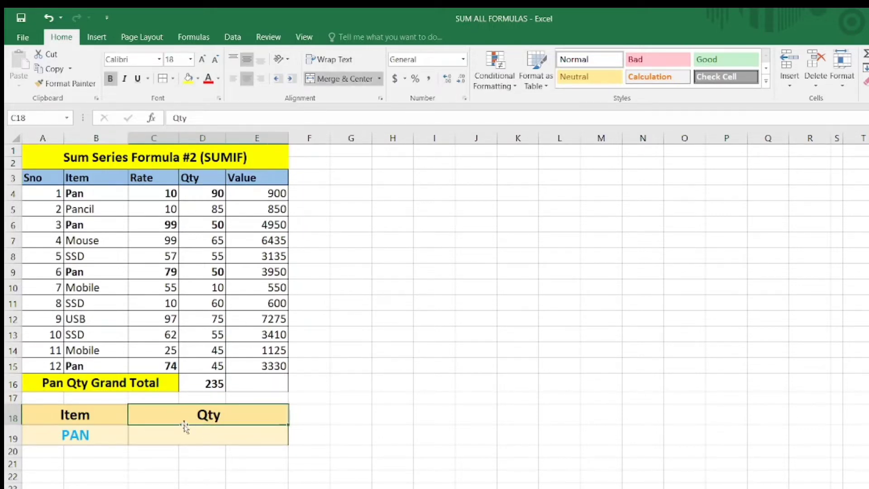
left_click(177, 439)
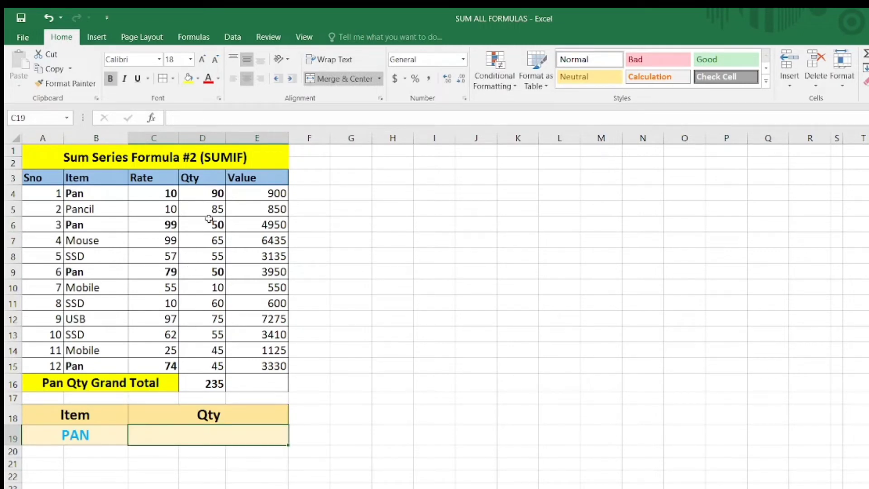
- Examine the Pan Qty Grand Total formula in D16 and the Pan quantities in D4, D6, D9 and D15
left_click(210, 385)
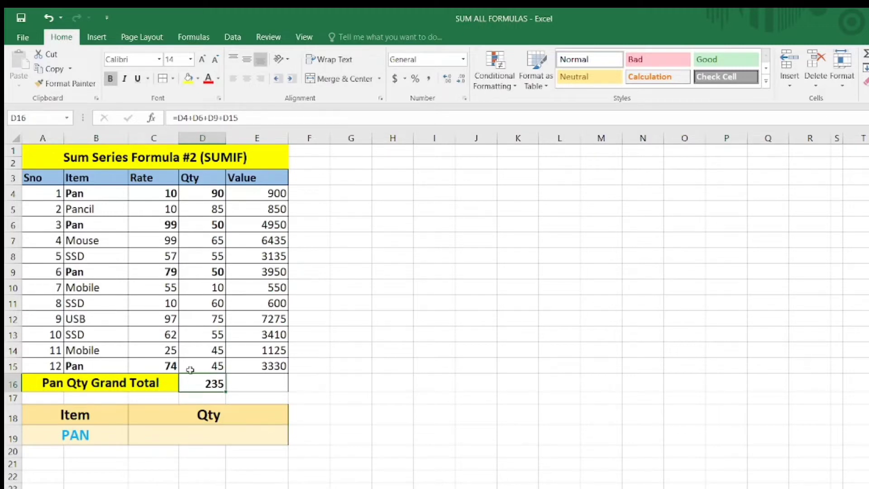
left_click(205, 194)
left_click(208, 224)
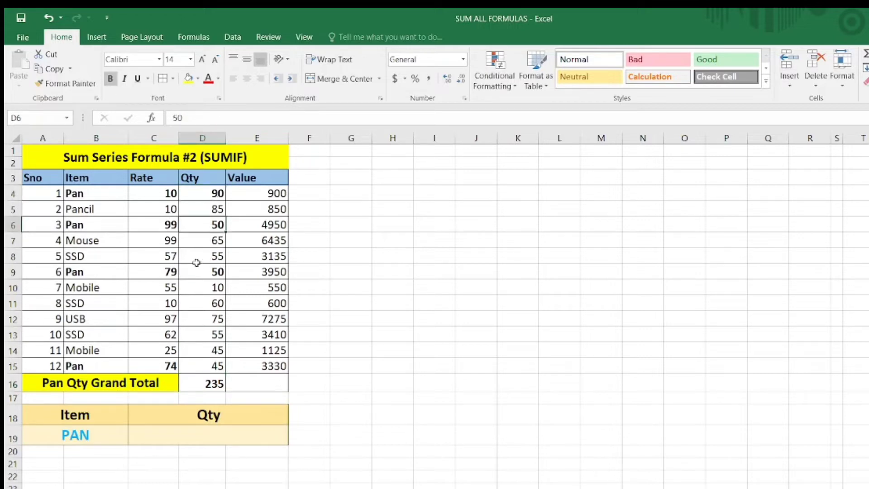
left_click(204, 277)
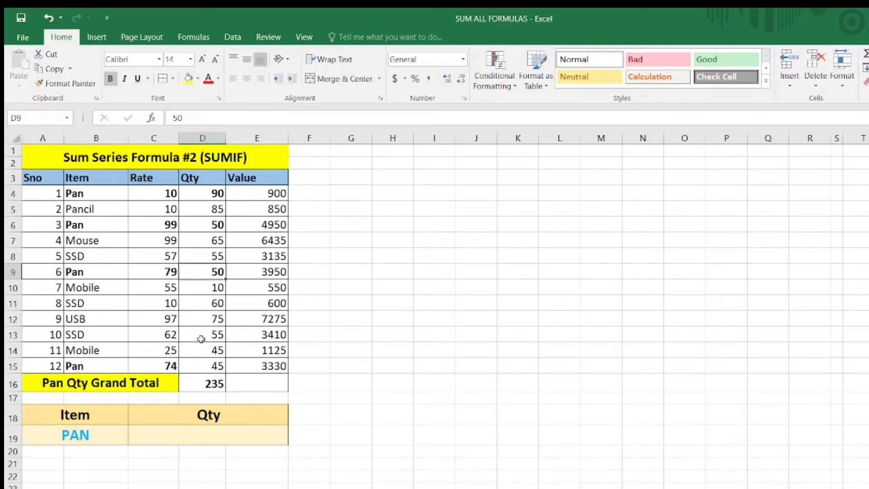
left_click(206, 366)
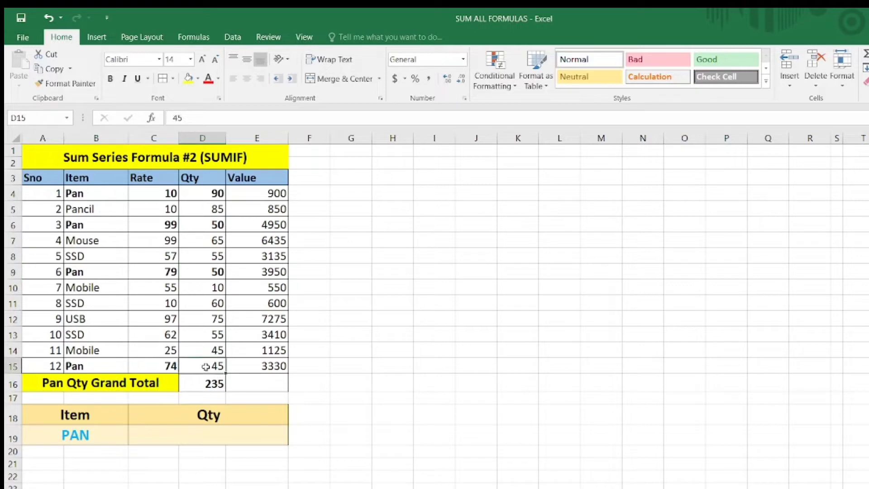
left_click(208, 382)
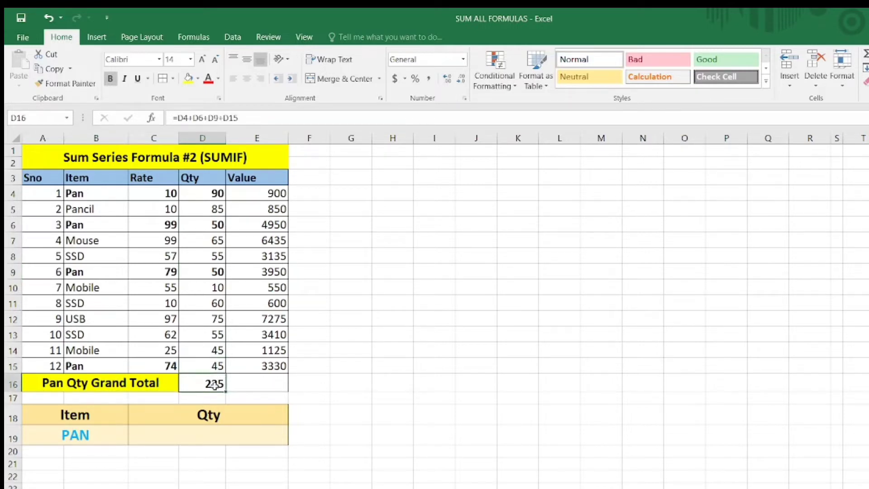
- Begin a SUMIF formula in C19, using the Item cells $B$4:$B$15 as the absolute criteria range
left_click(189, 431)
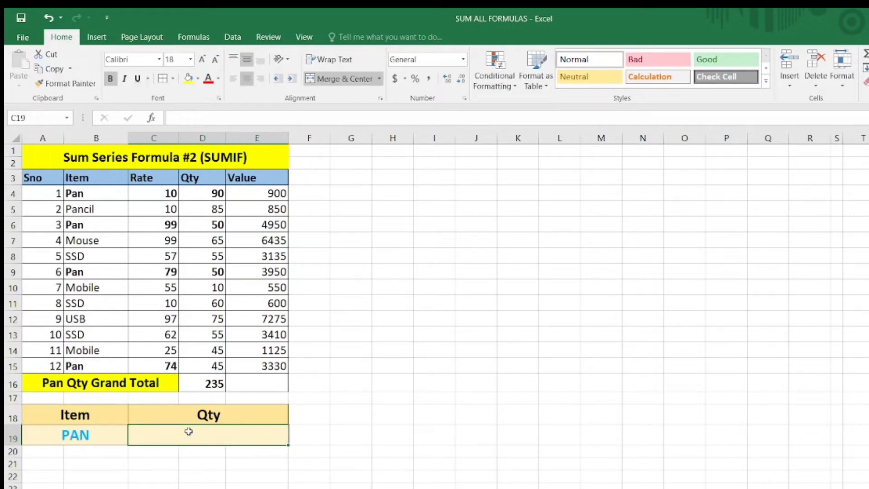
type("=SUMIF")
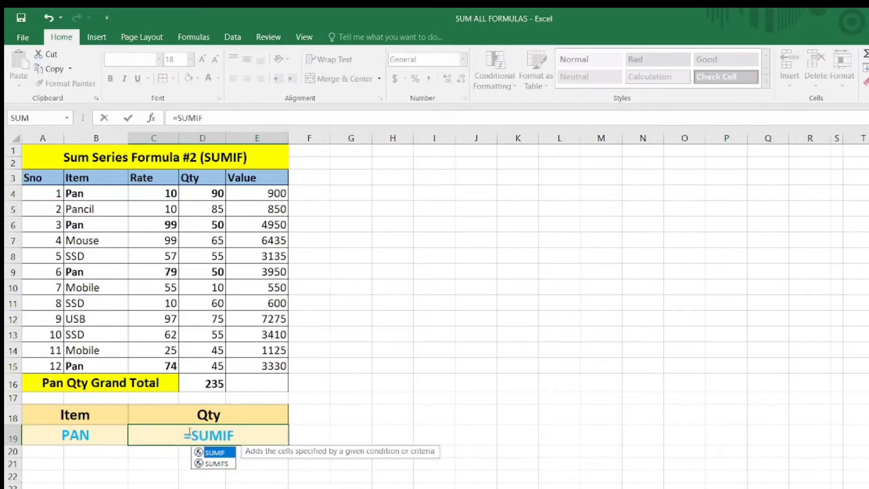
type("(")
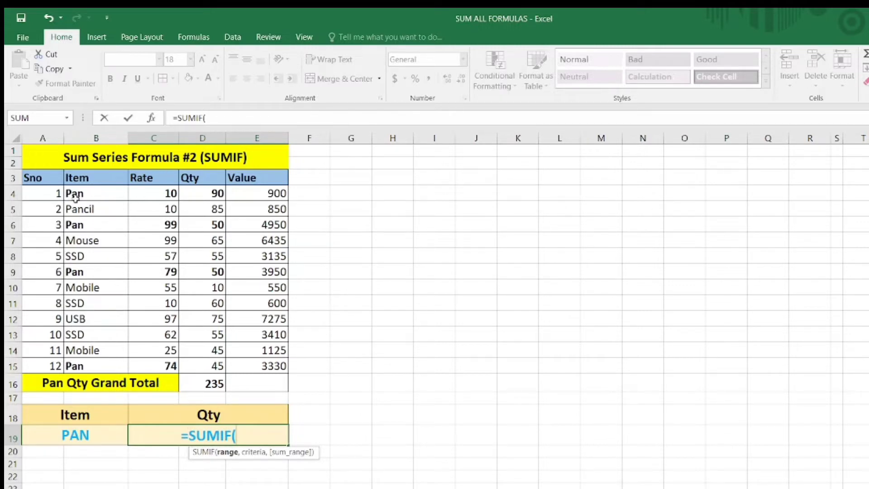
left_click_drag(73, 195, 80, 368)
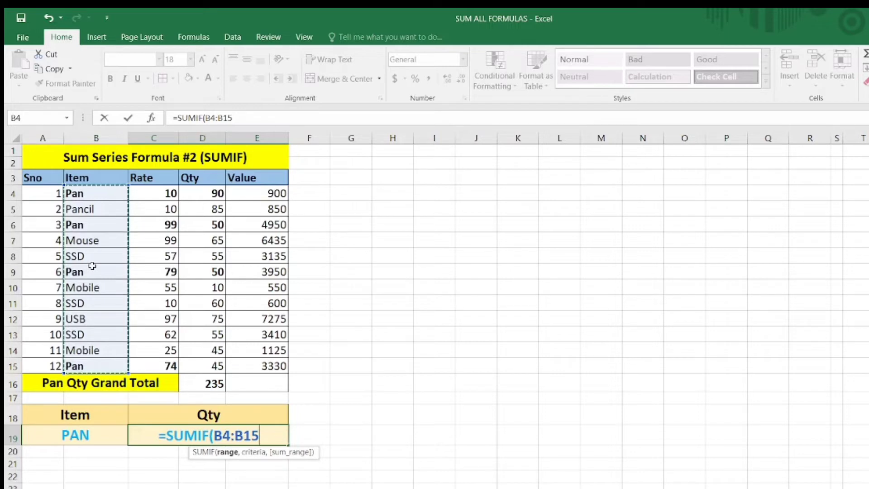
key("F4")
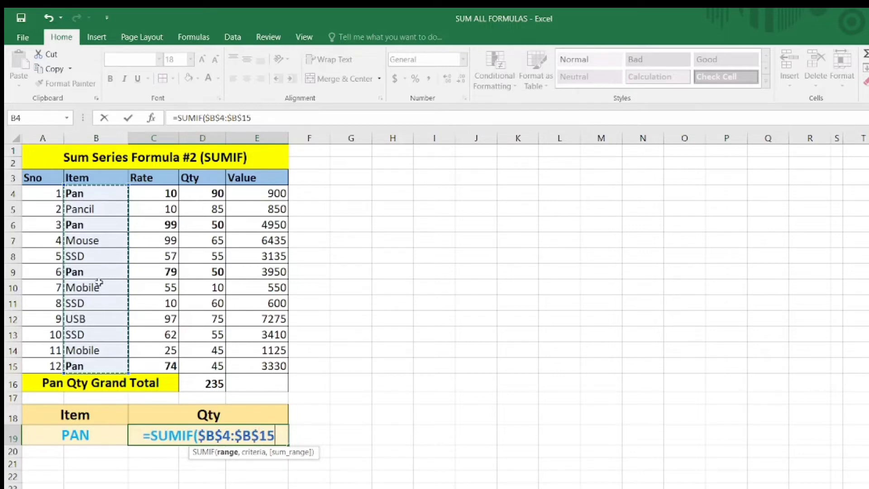
type(",")
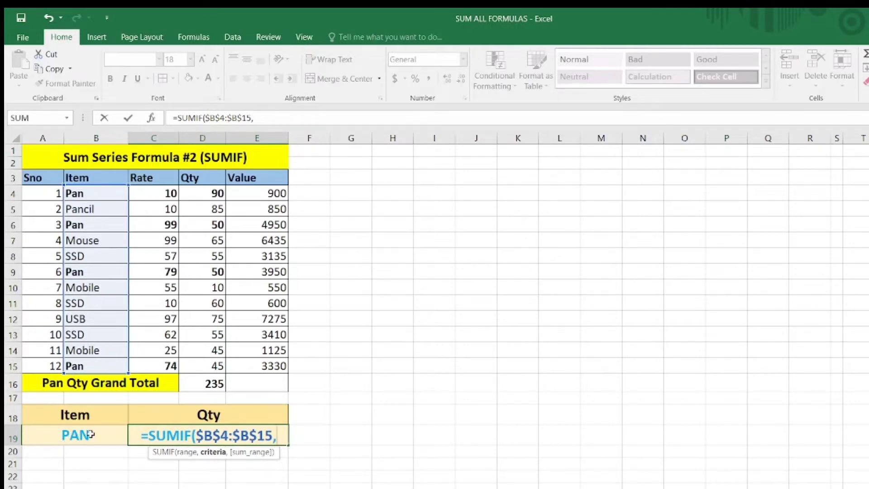
- Complete the SUMIF formula with A19 as the criterion and the Qty cells $D$4:$D$15 as the absolute sum range
left_click(66, 436)
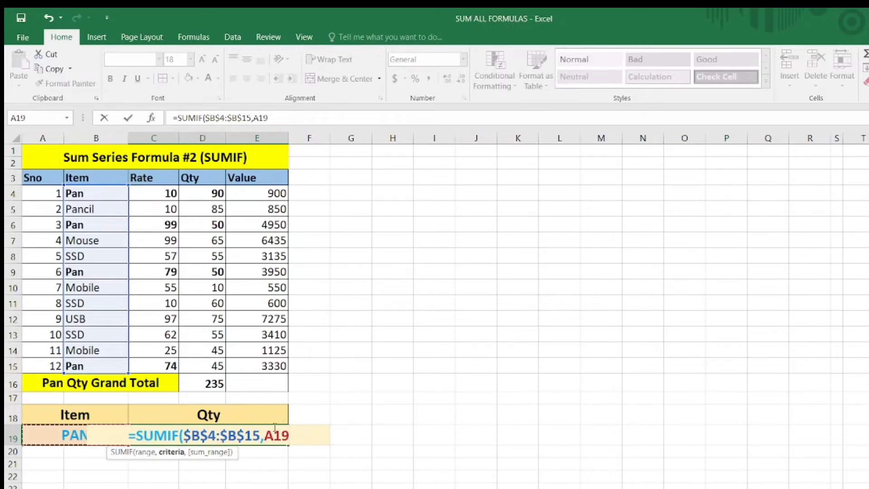
type(",")
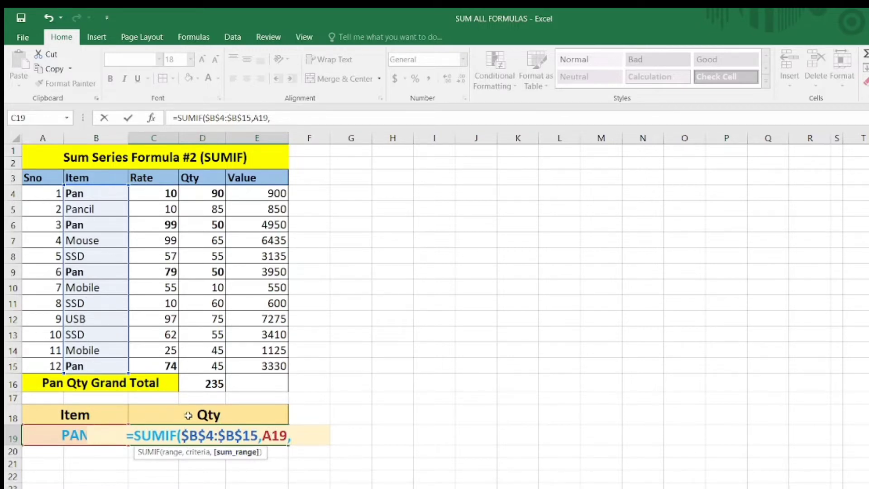
left_click(190, 193)
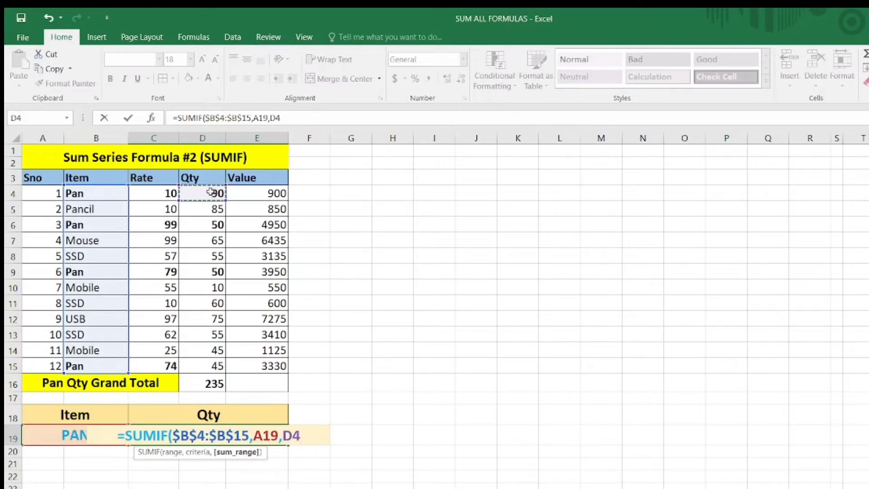
left_click_drag(210, 193, 206, 365)
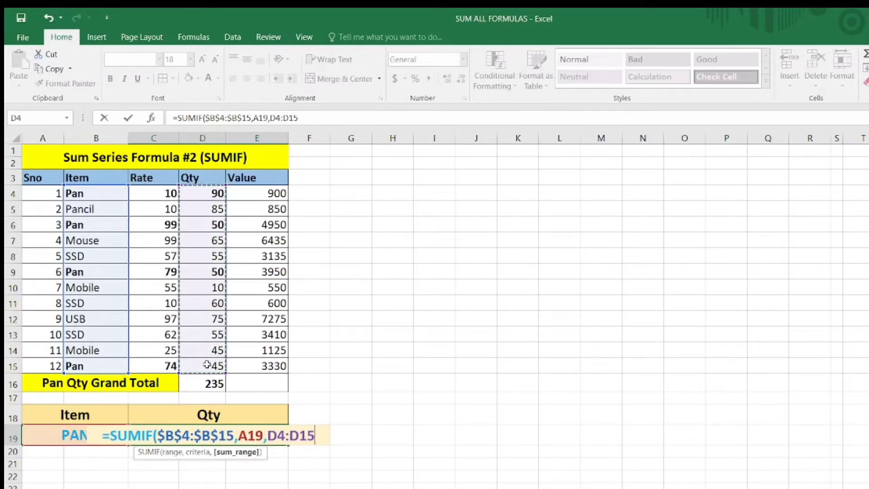
key("F4")
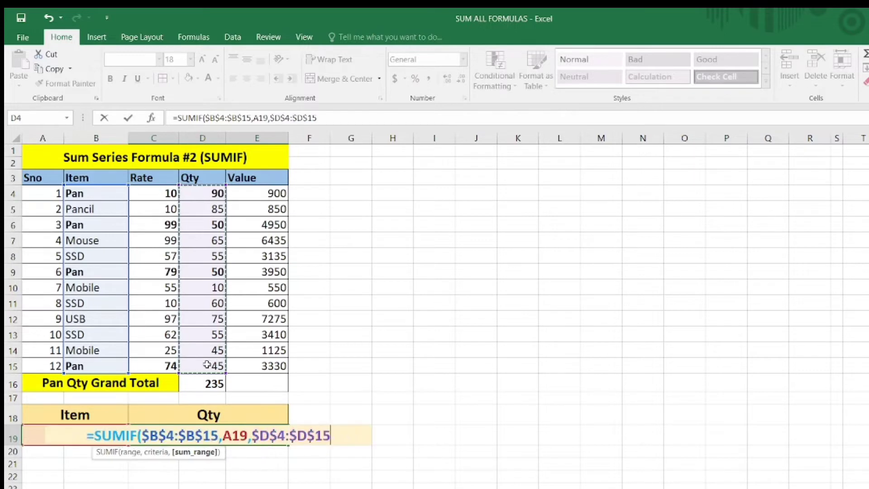
type(")")
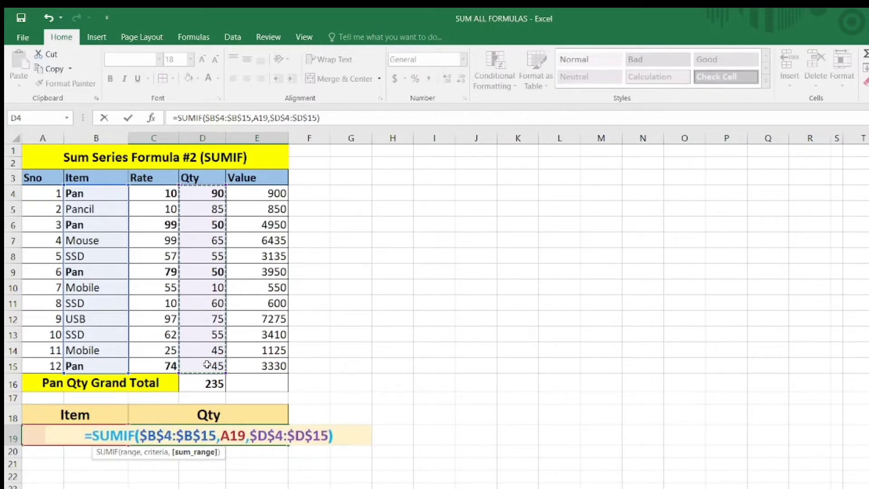
key("Return")
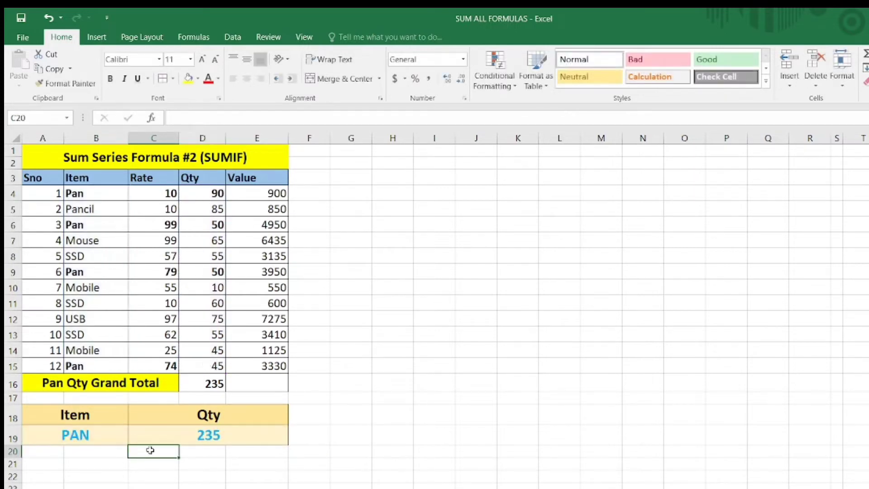
- Check the SUMIF formula in C19 and set the item criterion in A19 to SSD
left_click(105, 440)
left_click(153, 438)
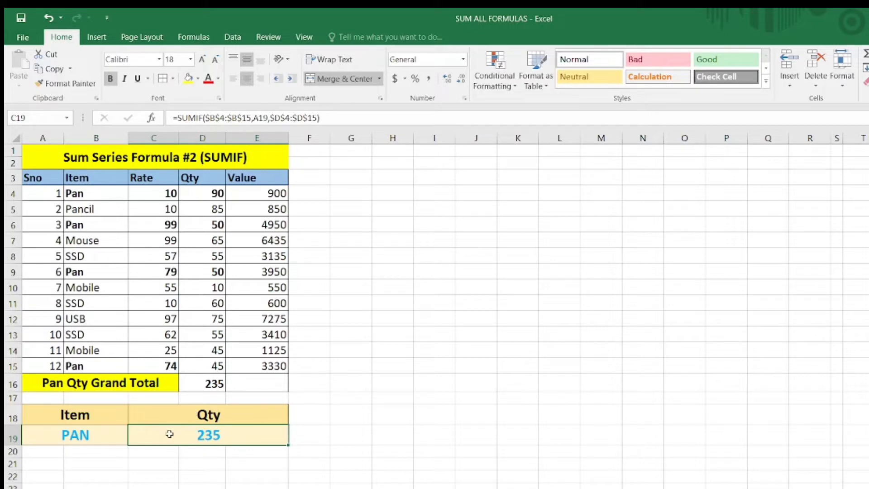
left_click(107, 436)
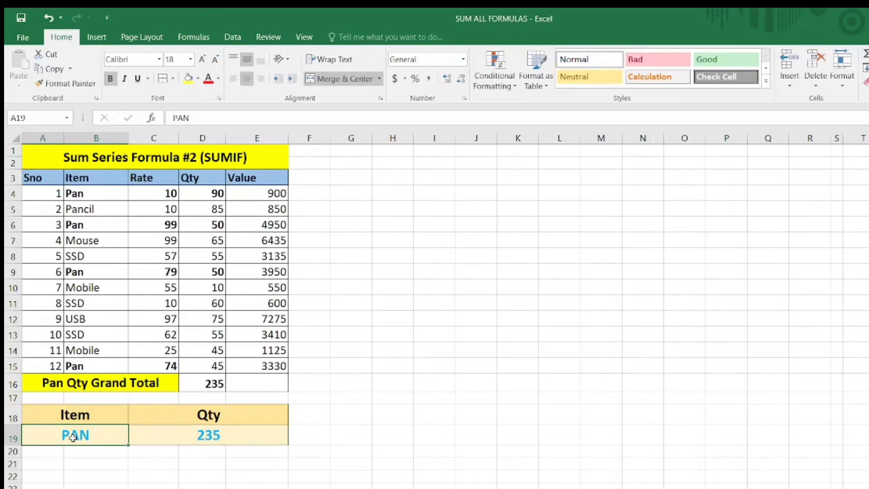
type("SSD")
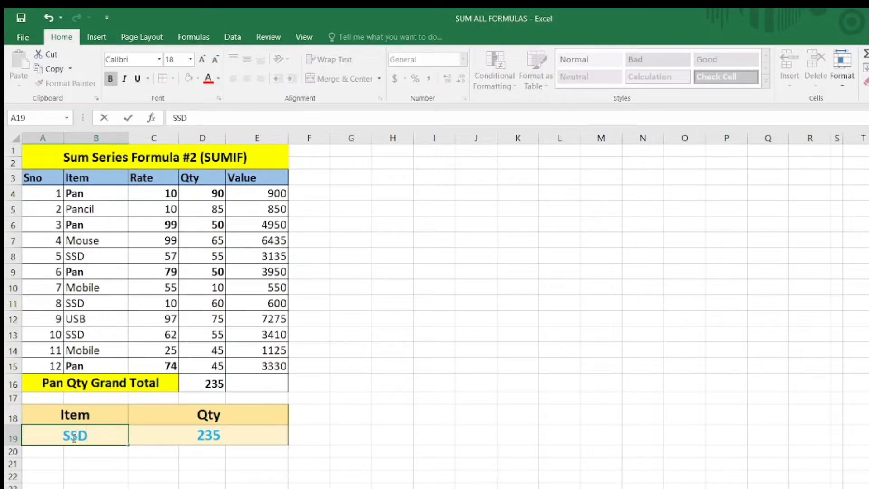
key("Return")
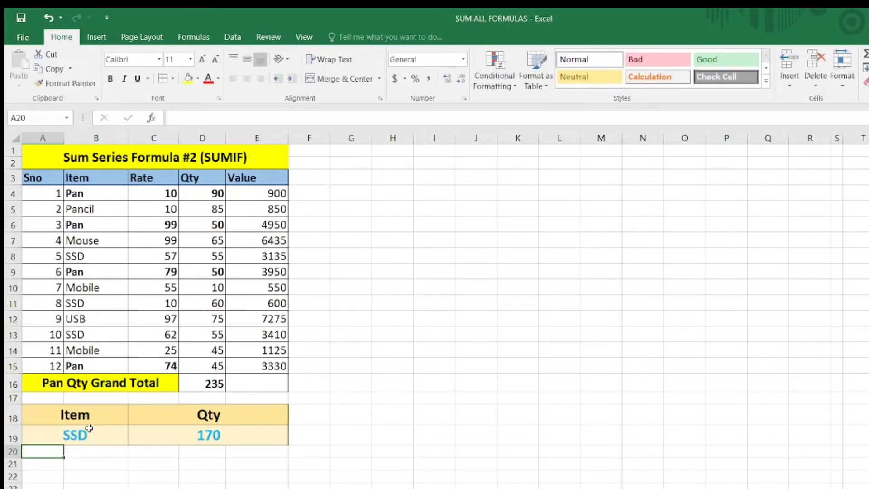
- Set the item criterion in A19 to USB
left_click(89, 428)
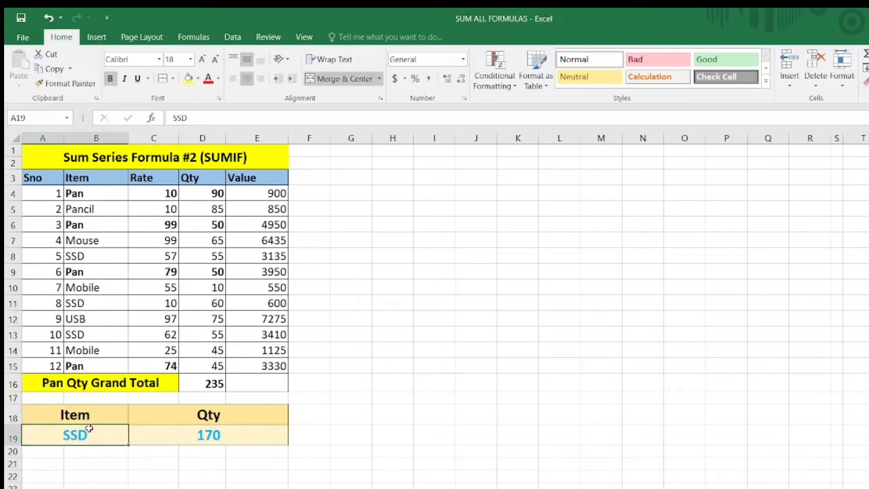
type("USB")
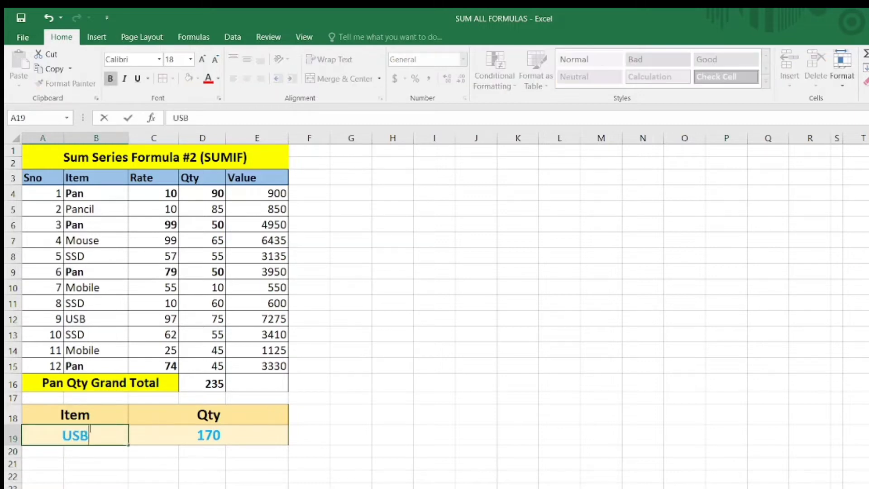
key("Return")
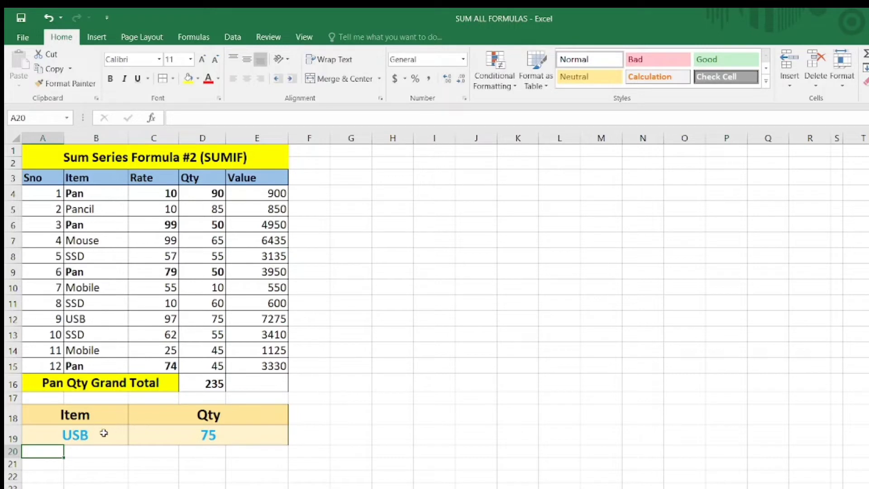
- Examine the Item list, the criterion in A19 and the SUMIF formula in C19
left_click(100, 432)
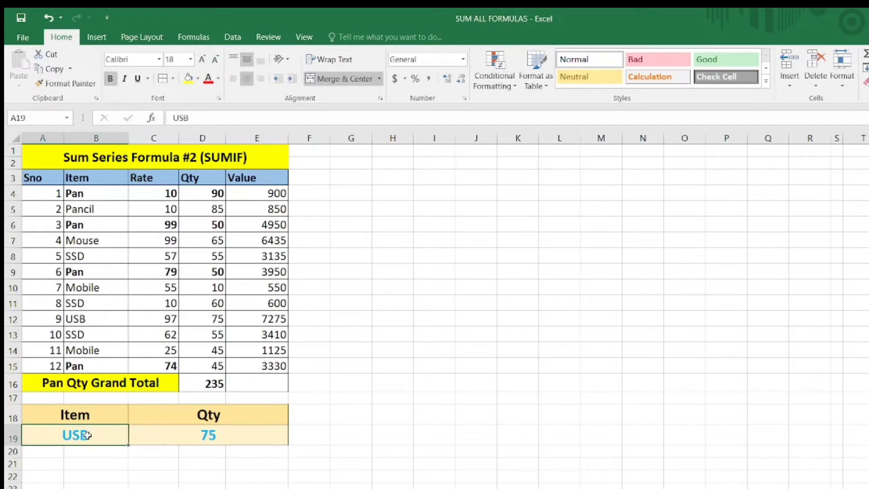
left_click_drag(72, 194, 77, 350)
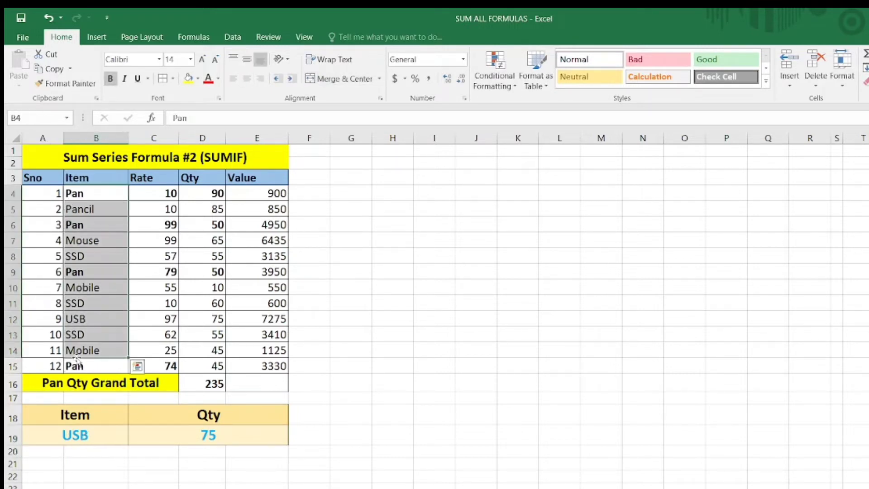
left_click(67, 435)
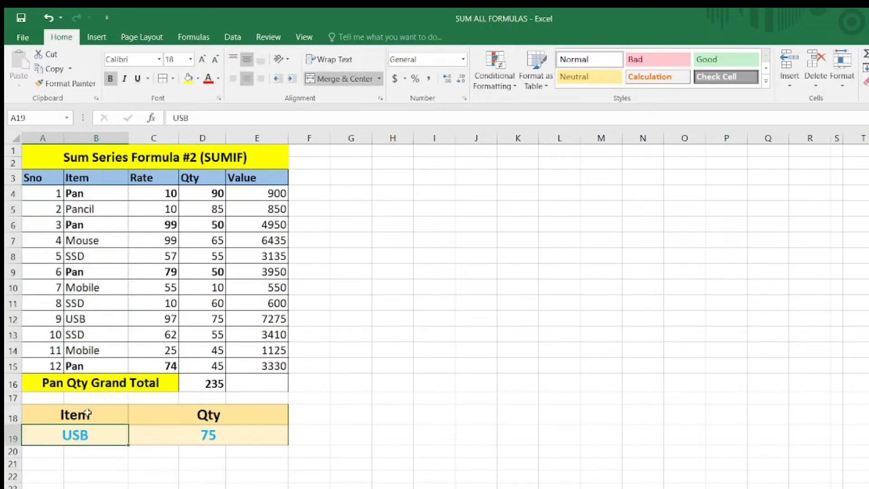
left_click(179, 436)
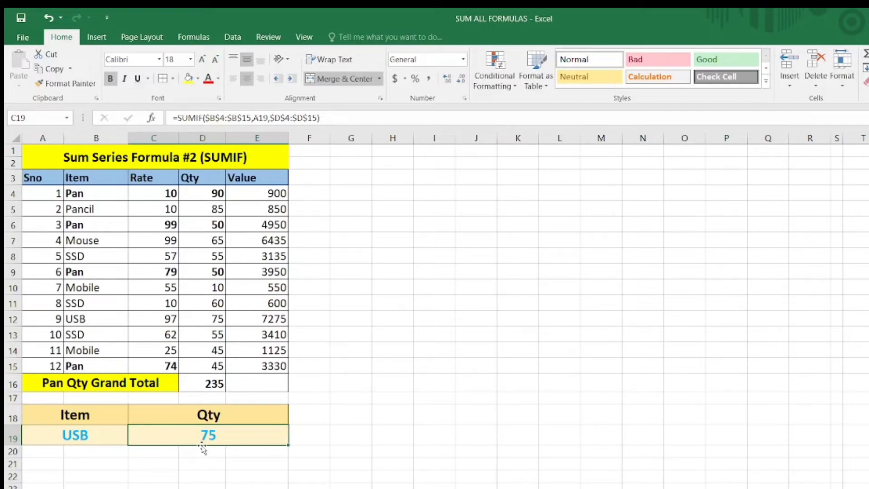
left_click(323, 437)
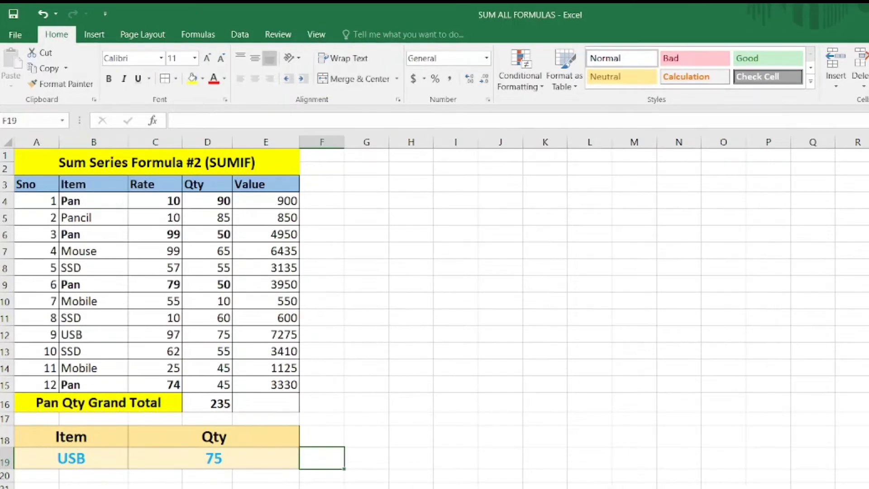
- Switch to the SUMIFS example sheet and examine its table and the Date, Item, Rate, Qty and Total headings
key("ctrl+Page_Down")
left_click(218, 488)
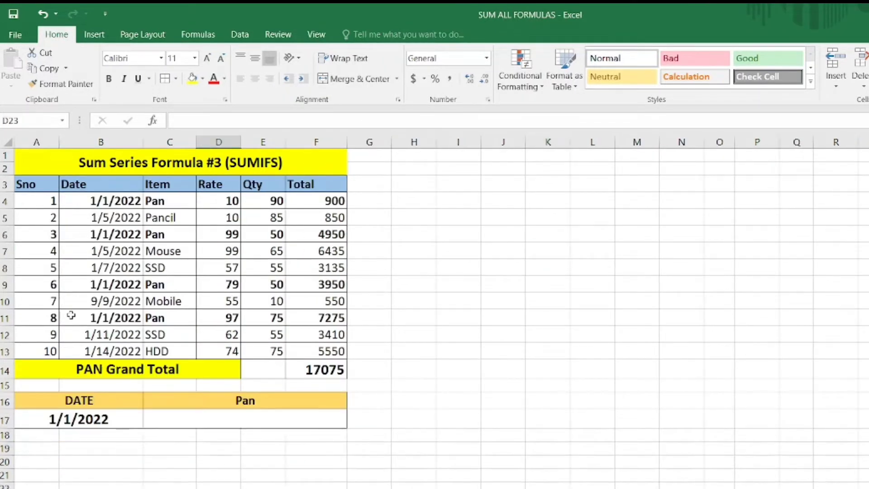
mouse_move(30, 161)
left_mouse_down()
mouse_move(128, 353)
mouse_move(243, 359)
left_mouse_up()
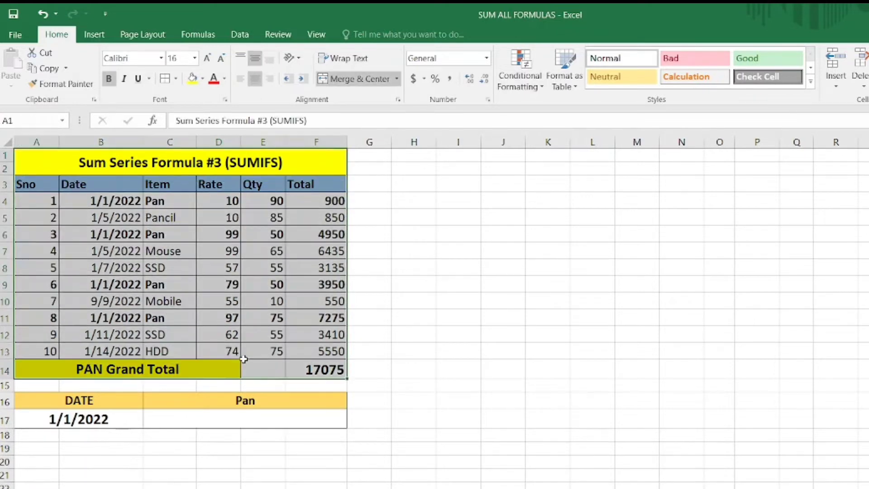
left_click(88, 189)
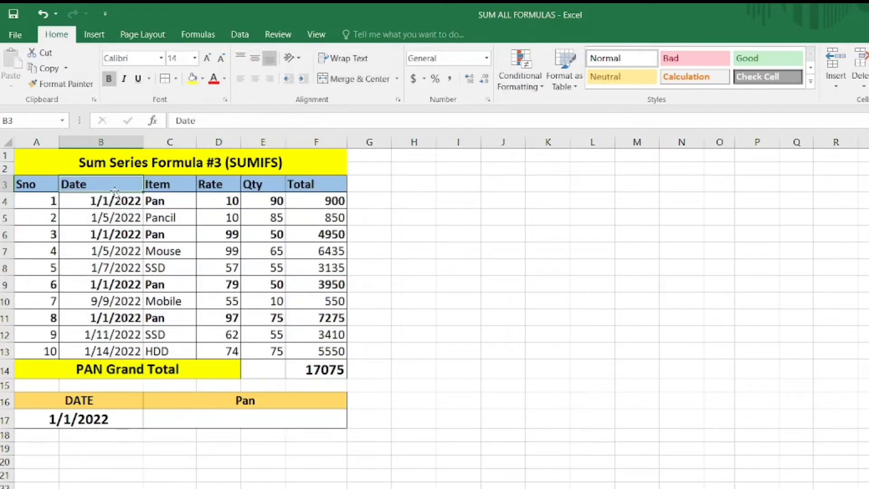
left_click(182, 186)
left_click(230, 185)
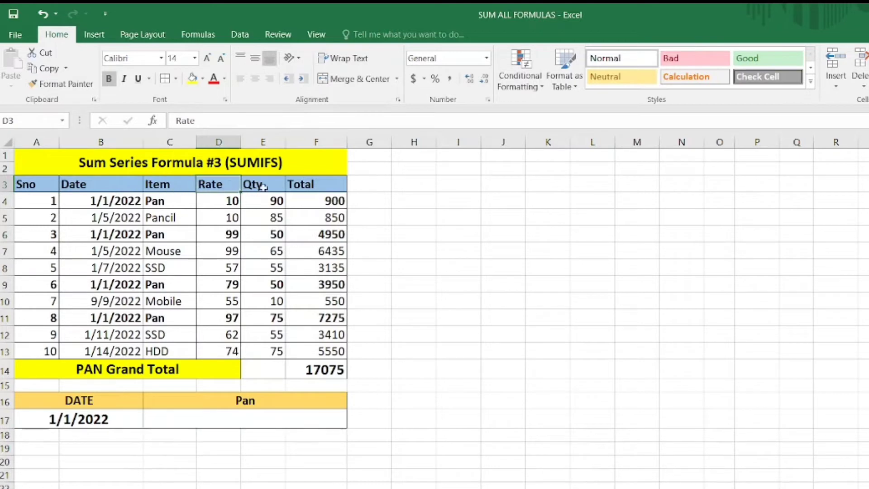
left_click(269, 185)
left_click(329, 183)
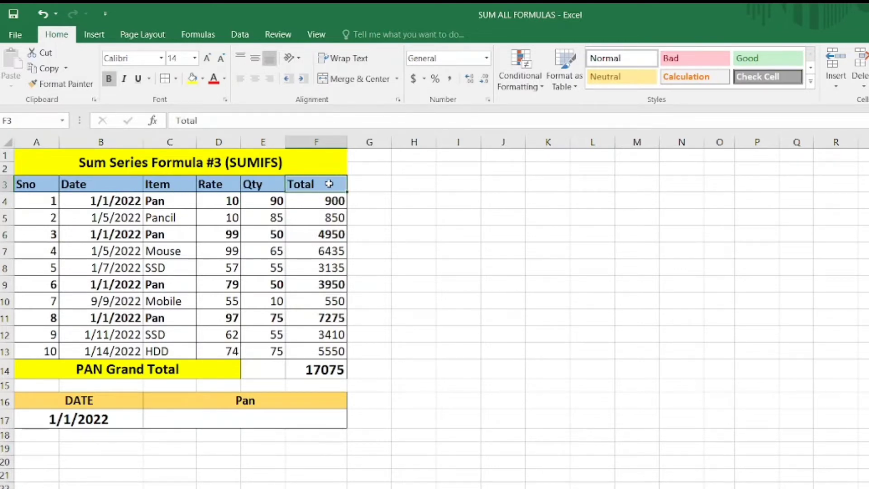
- Examine the item and date entries, the date criterion in A17 and the PAN Grand Total formula in F14
left_click_drag(162, 200, 167, 351)
left_click(159, 202)
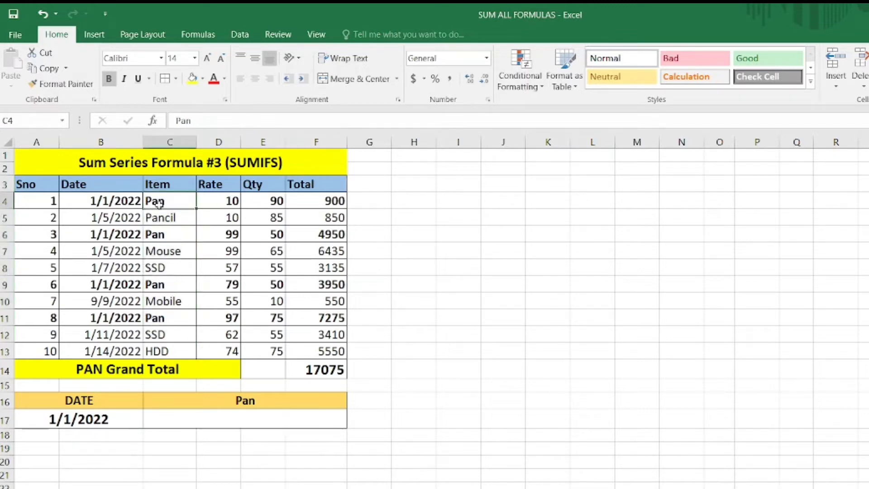
left_click(80, 197)
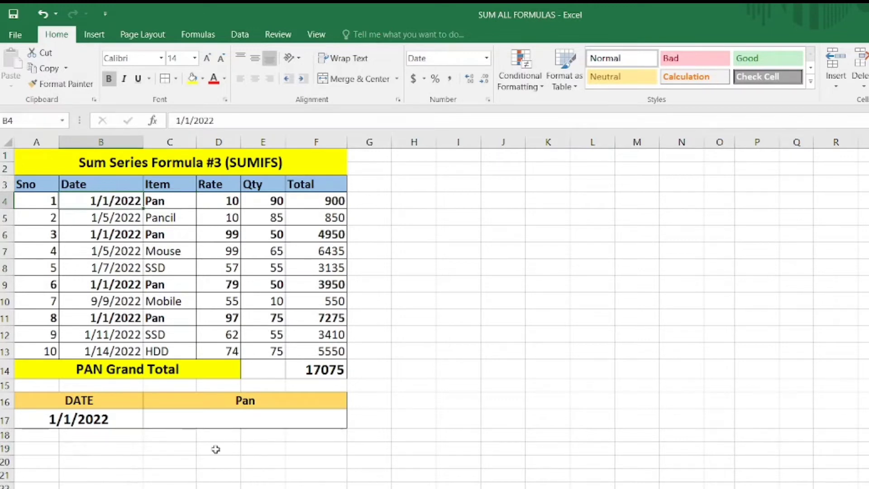
left_click(69, 372)
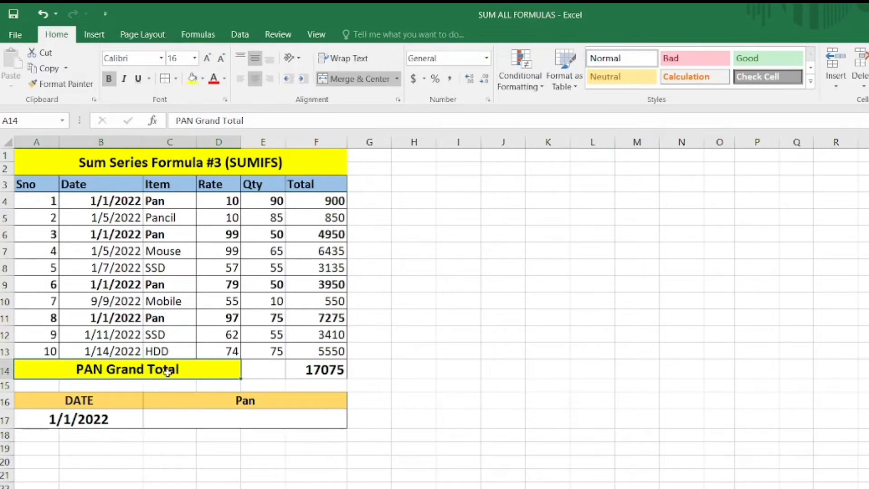
left_click(76, 420)
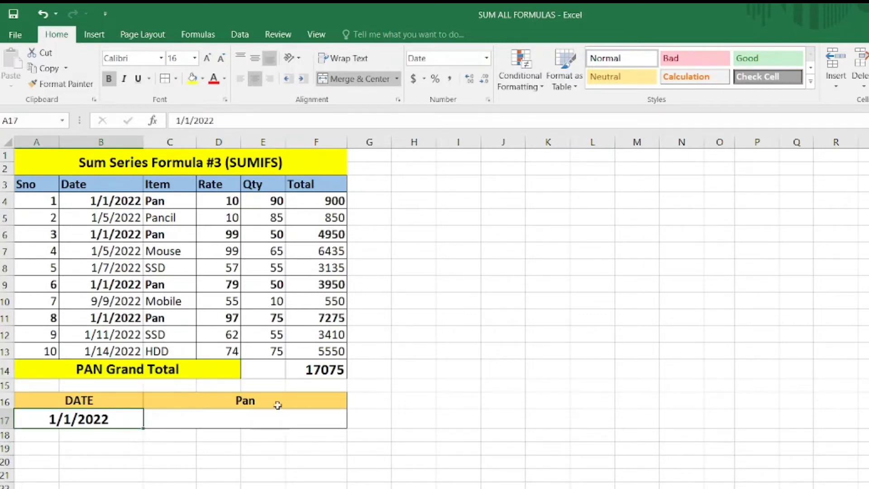
left_click(312, 369)
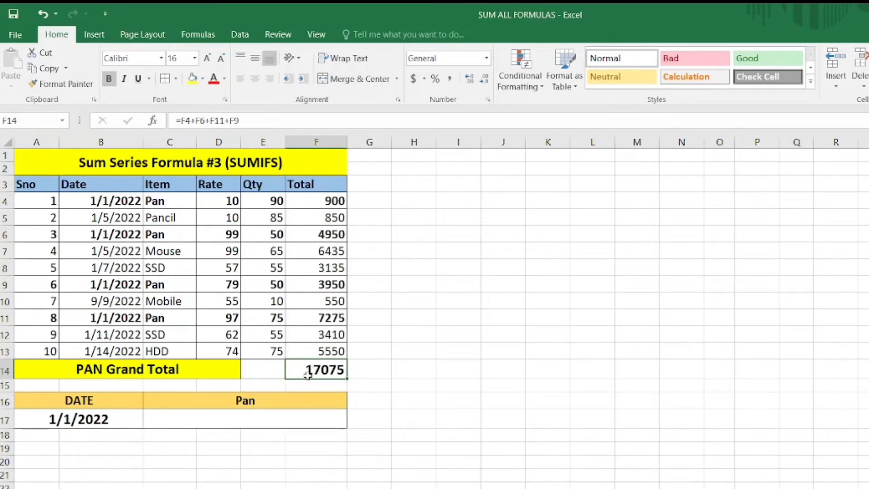
- Start a SUMIFS formula in C17 with the Total column as the sum range, locked as $F$4:$F$13
left_click(265, 431)
left_click(263, 425)
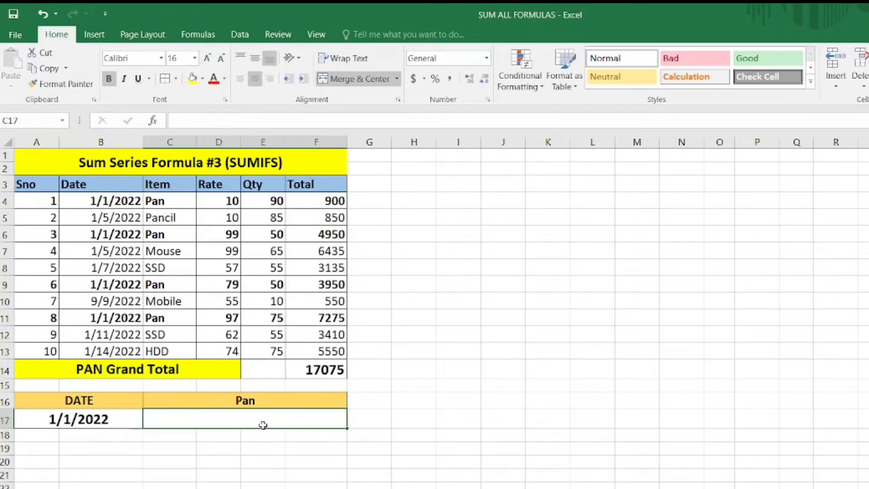
type("=sumi")
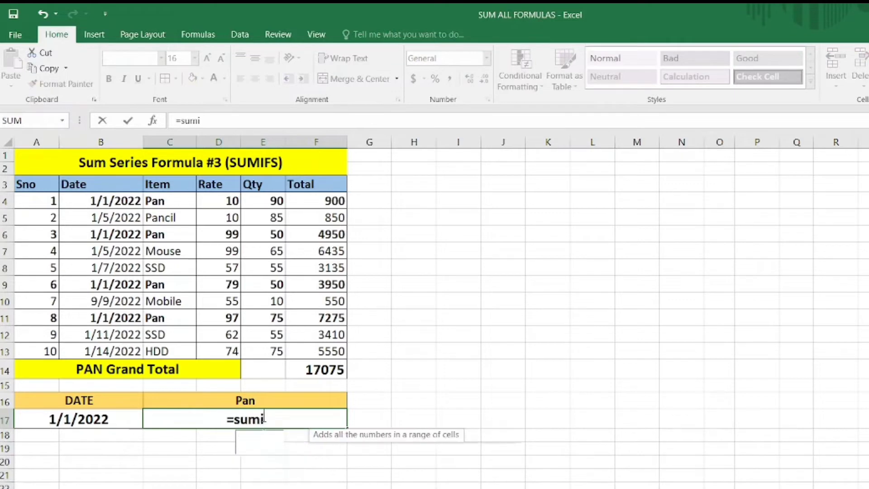
type("fs")
key("Tab")
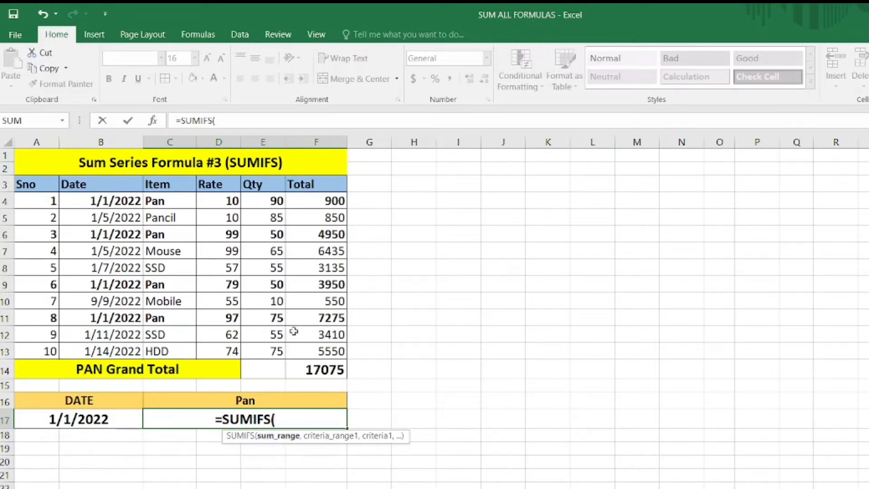
left_click_drag(313, 201, 310, 351)
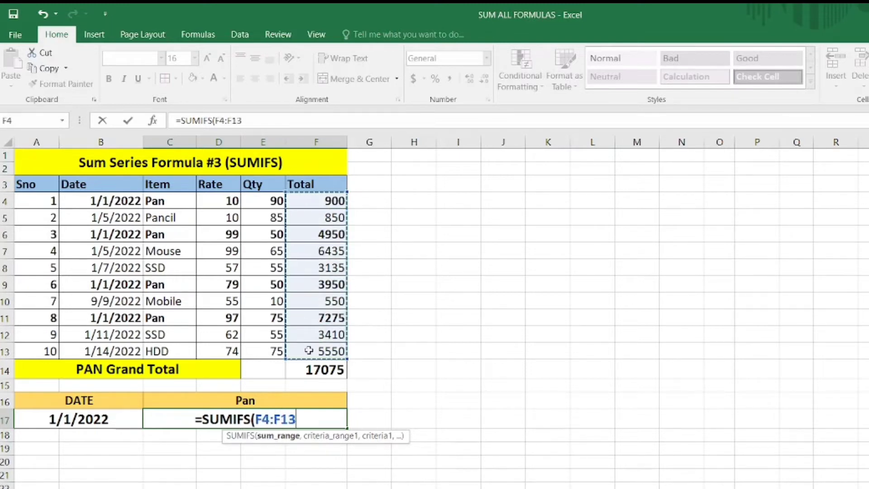
key("F4")
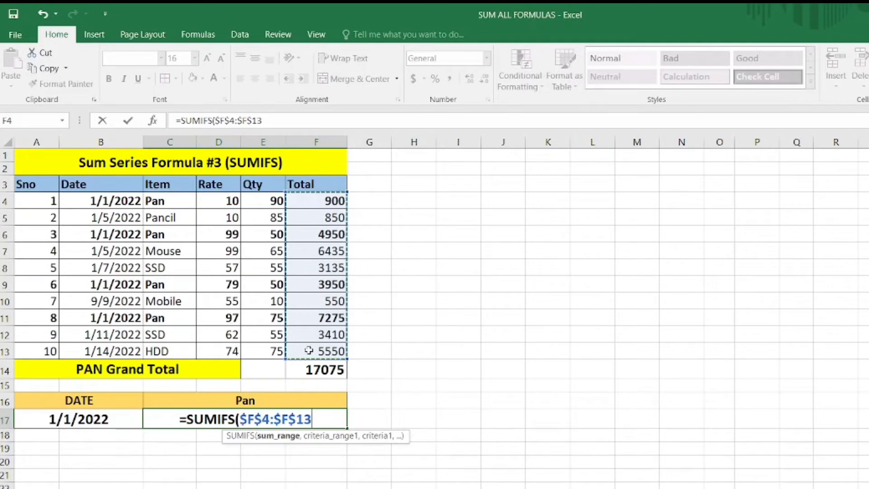
type(",")
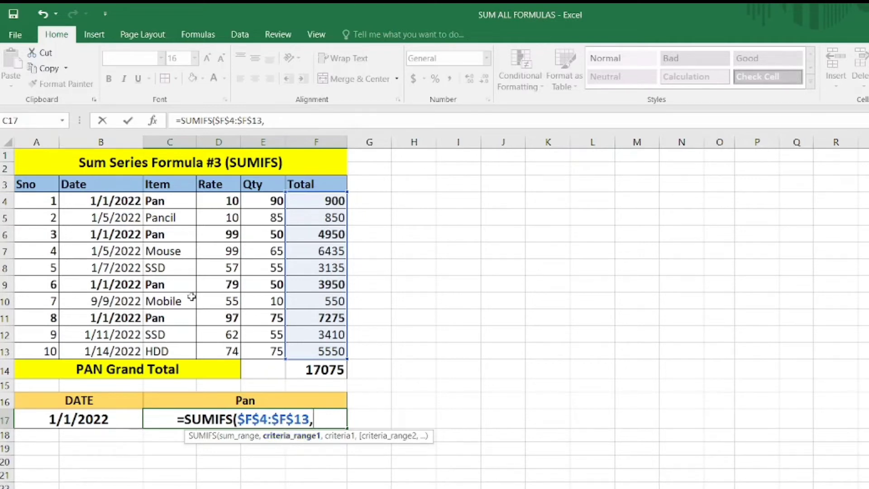
- Add the Date column as the first criteria range, locked as $B$4:$B$13, with the date in A17 as its criterion
left_click_drag(86, 200, 90, 343)
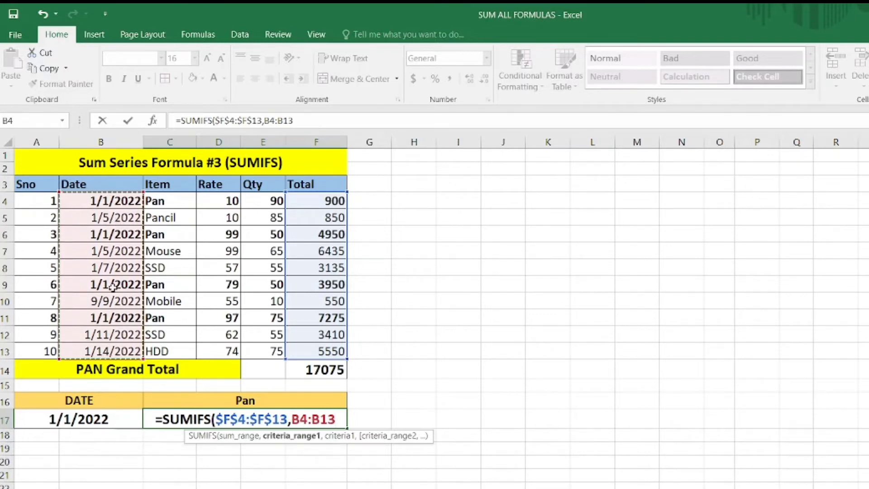
key("F4")
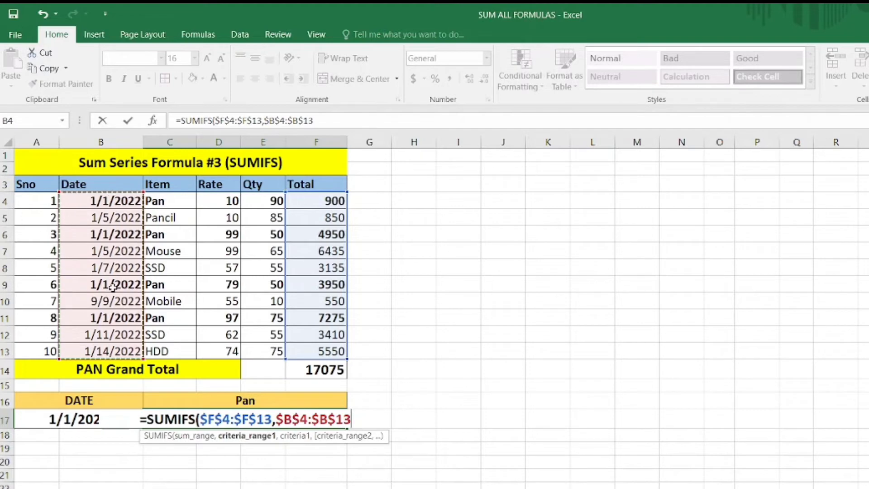
type(",")
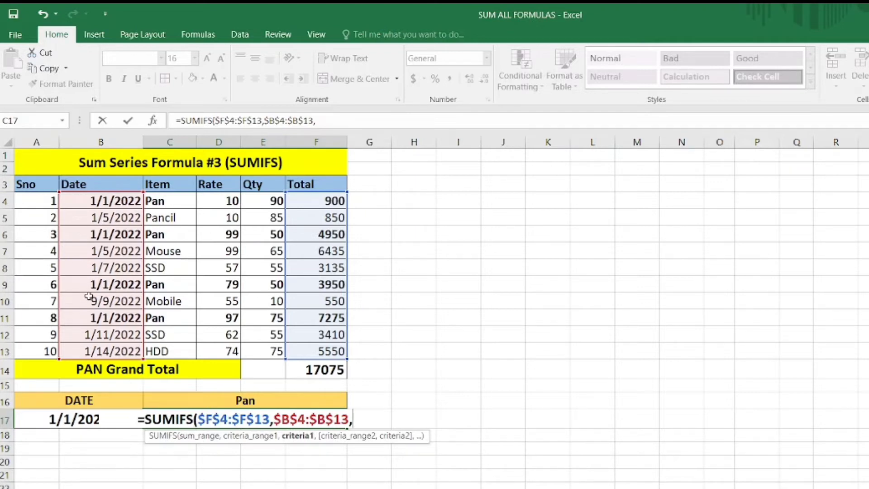
left_click(42, 421)
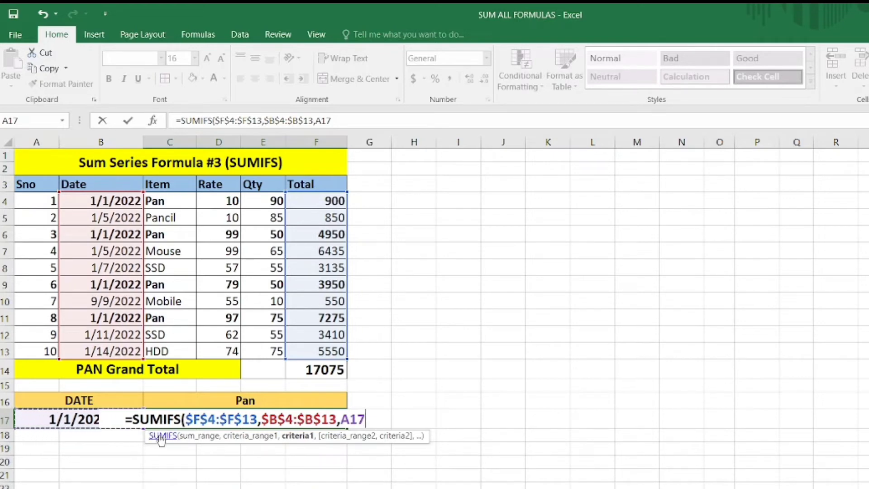
type(",")
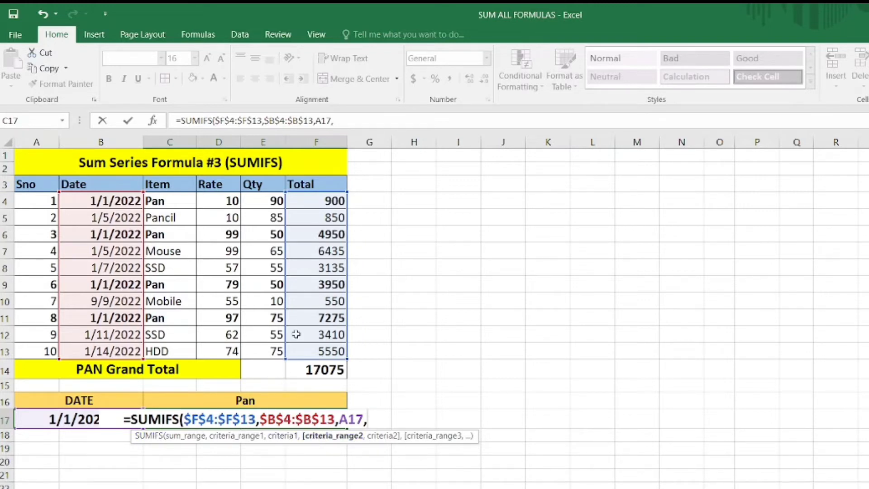
- Complete the SUMIFS formula with the Item column, locked as $C$4:$C$13, as second criteria range and the Pan heading in C16 as criterion
left_click(166, 200)
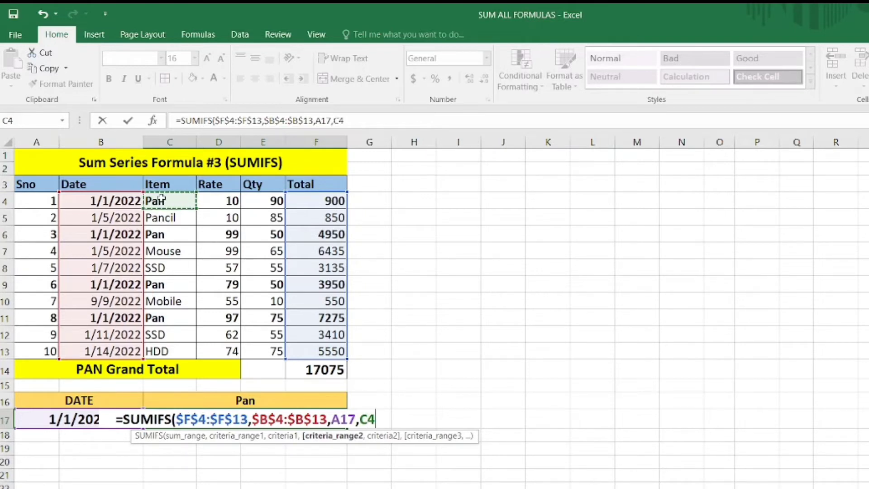
left_click_drag(159, 198, 164, 349)
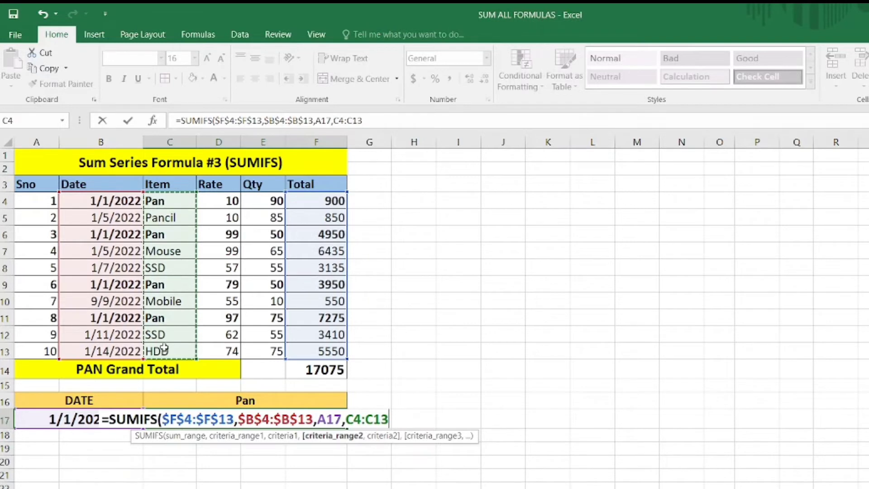
key("F4")
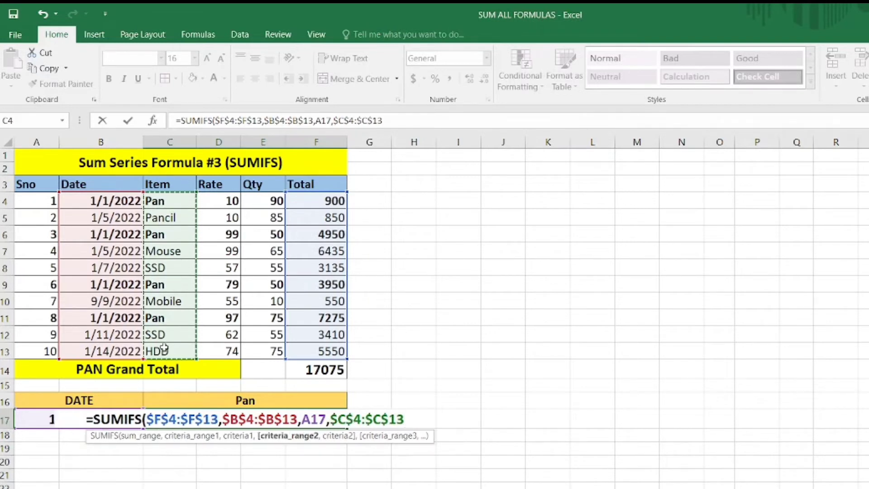
type(",")
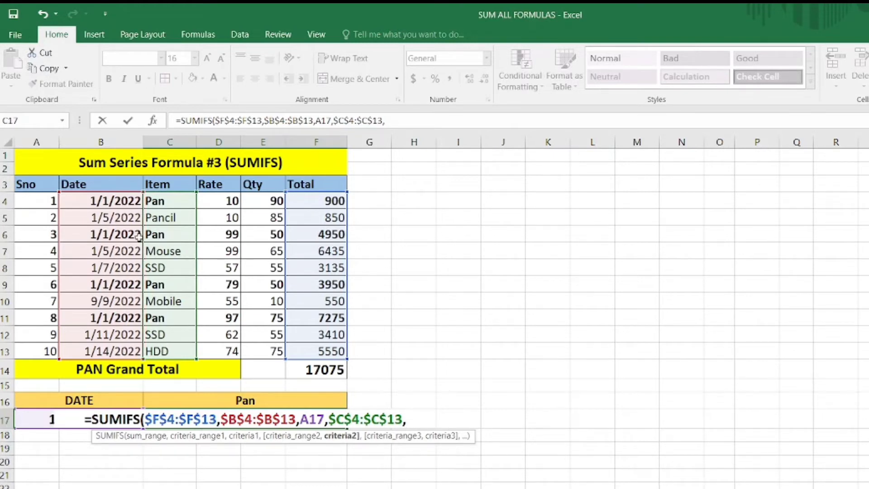
left_click(214, 402)
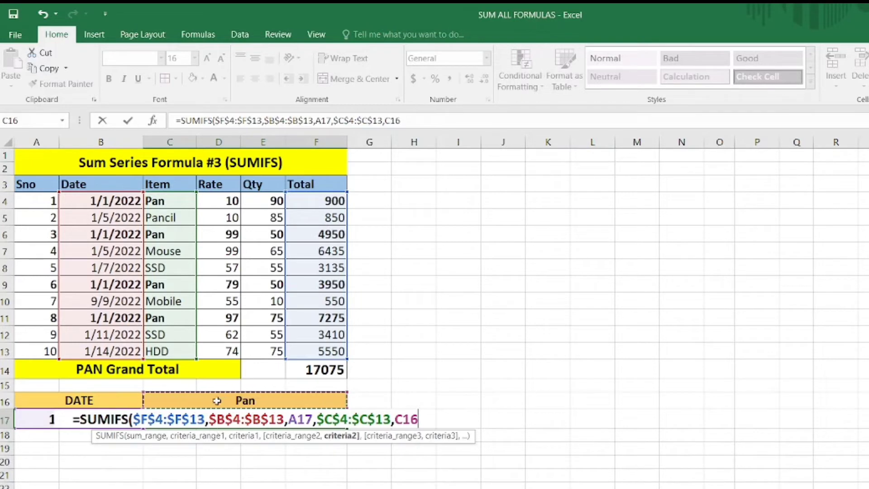
type(")")
key("Return")
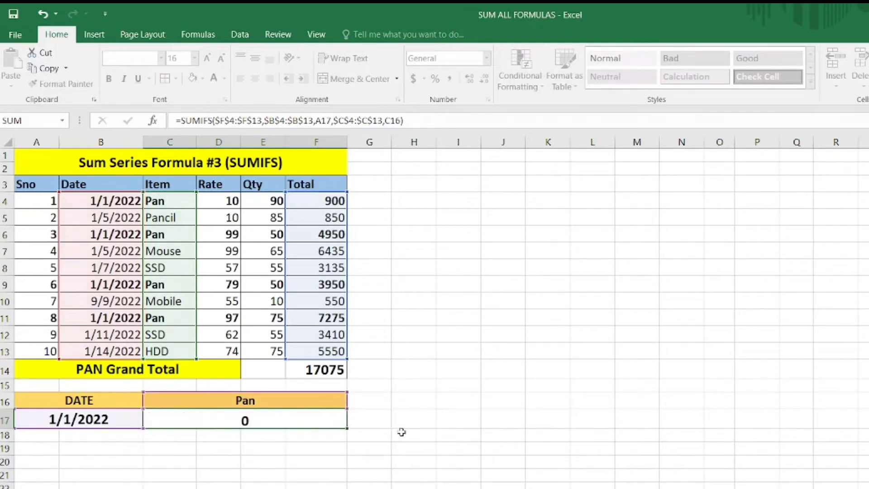
- Compare the SUMIFS formula in C17 with the cell-by-cell addition formula for the PAN Grand Total in F14
left_click(228, 418)
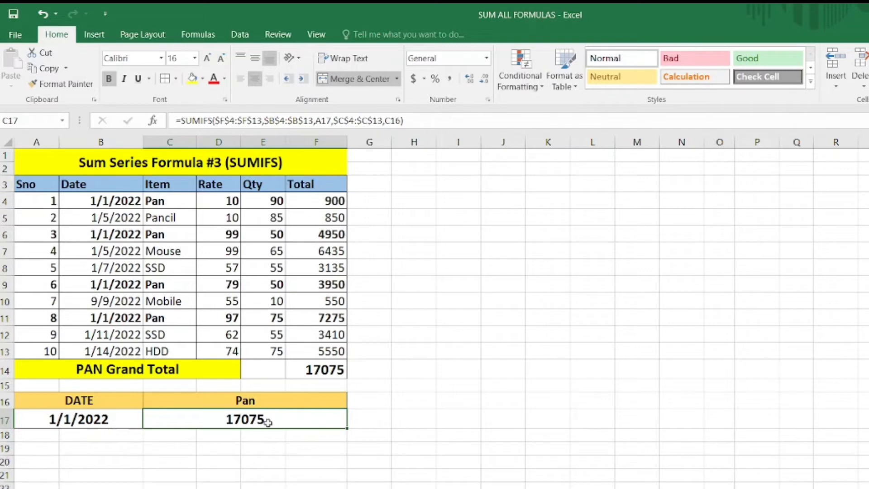
left_click(52, 432)
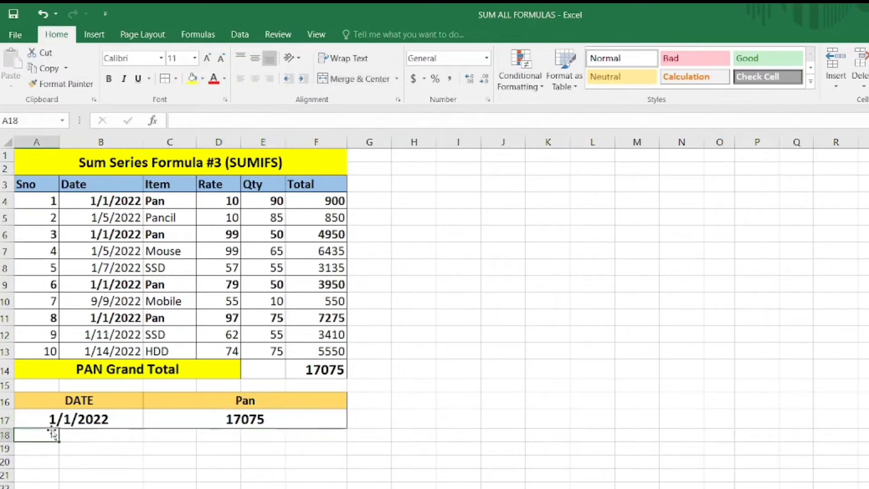
double_click(300, 372)
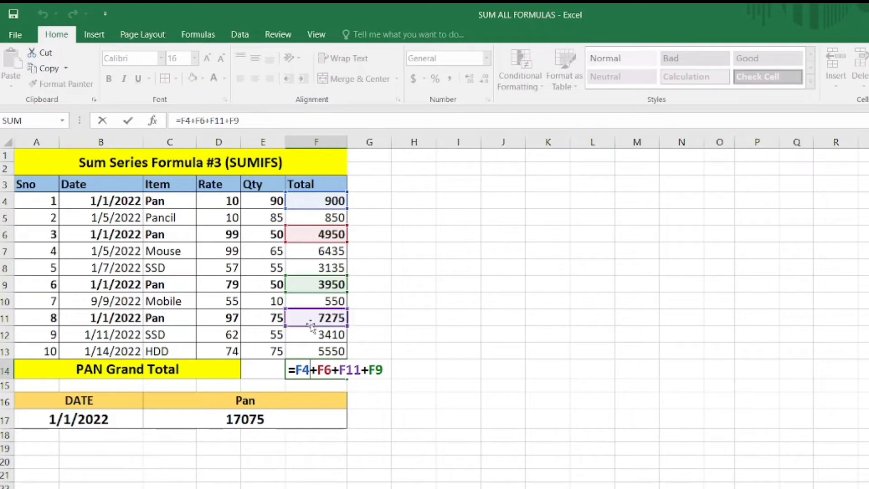
key("Return")
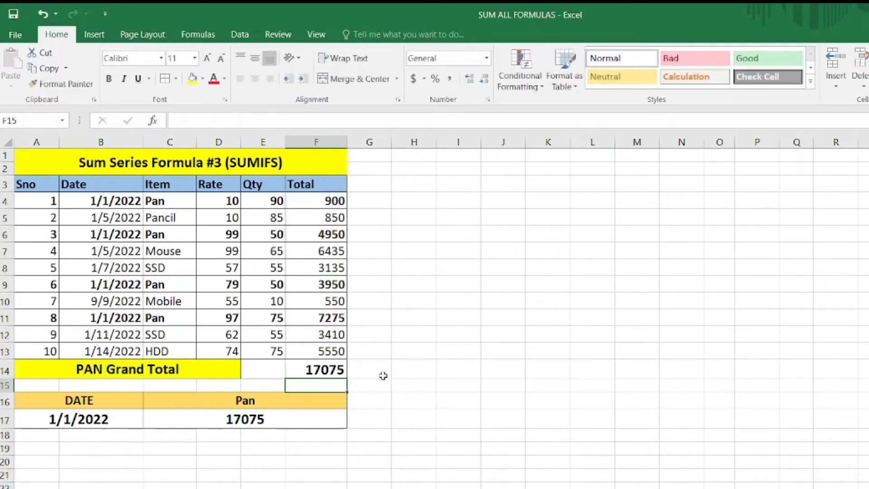
left_click(304, 419)
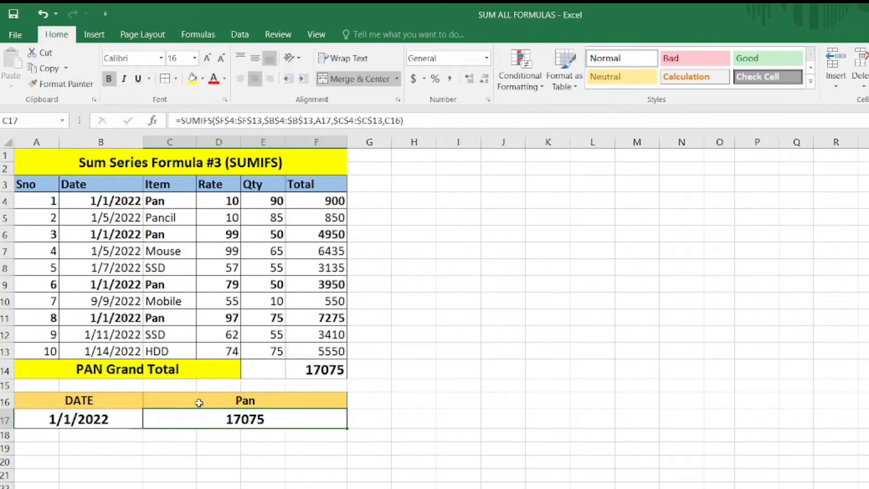
left_click(184, 459)
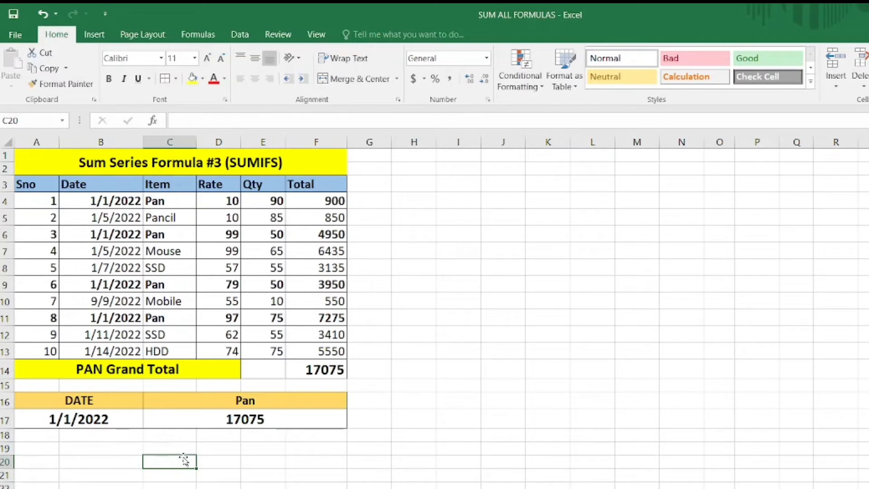
- Switch to the SUMPRODUCT example sheet and examine its item table and the Grand Total formula in E14
key("ctrl+Page_Down")
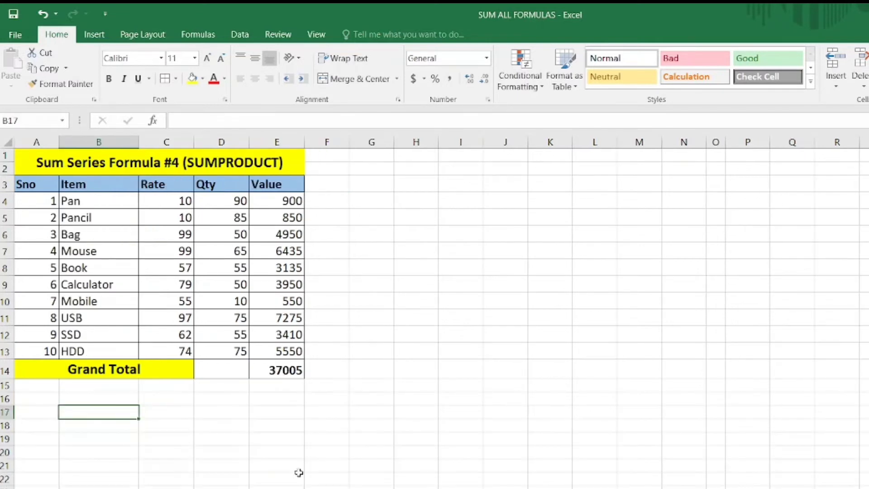
left_click(174, 418)
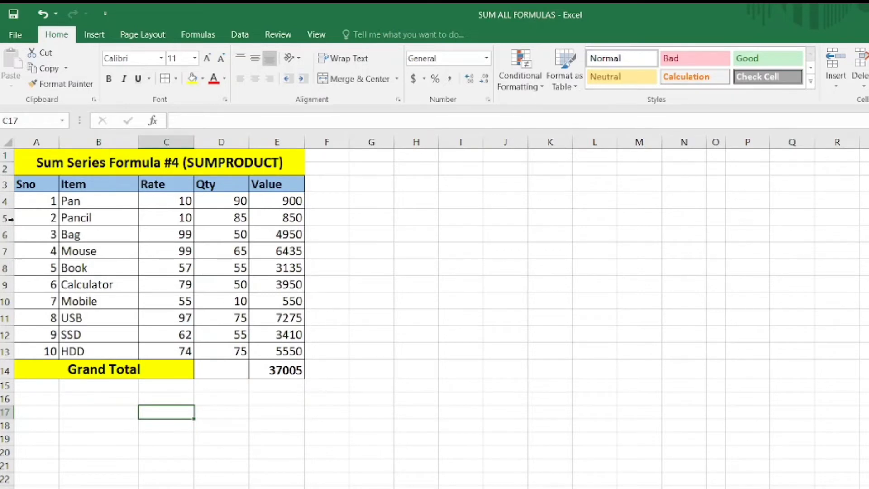
left_click_drag(25, 185, 280, 318)
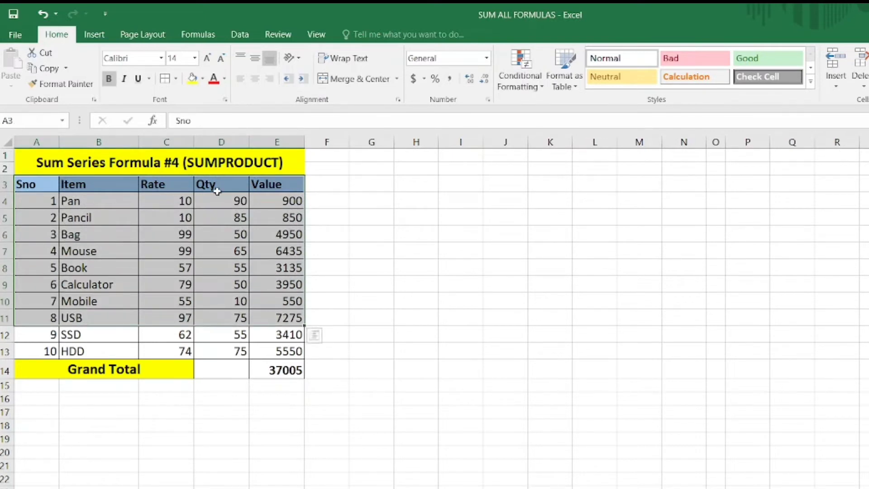
left_click(276, 368)
left_click(111, 369)
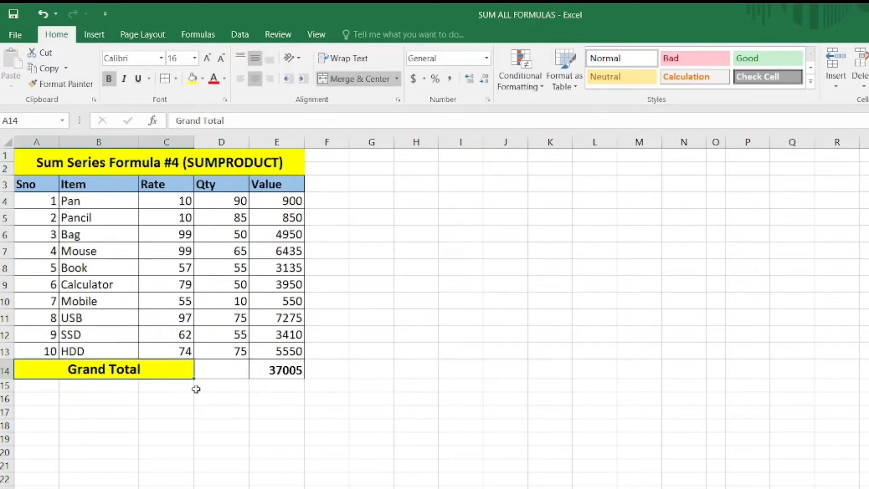
left_click(267, 369)
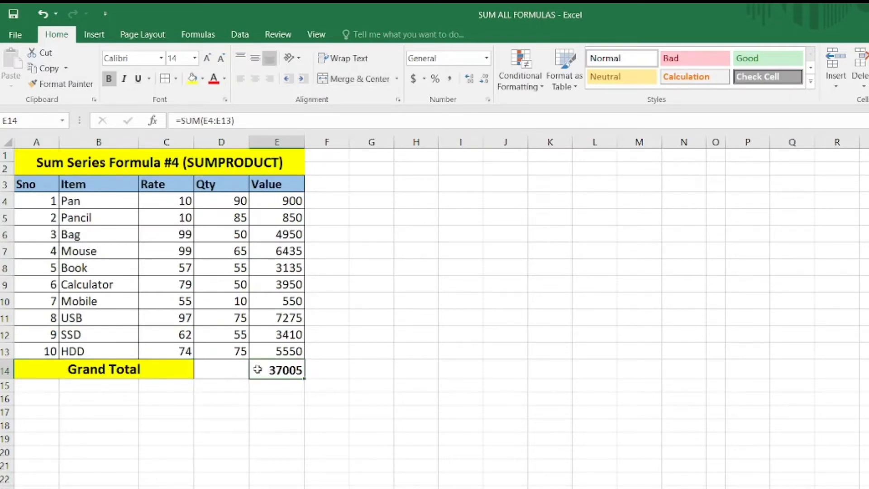
- Clear all formulas from the Value column, E4:E13, and from the Grand Total cell E14
key("BackSpace")
left_click_drag(284, 199, 271, 348)
key("BackSpace")
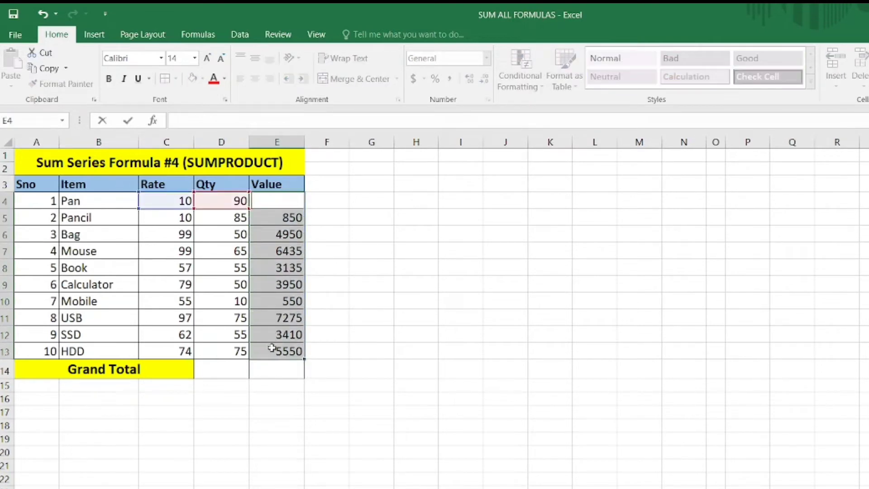
key("Return")
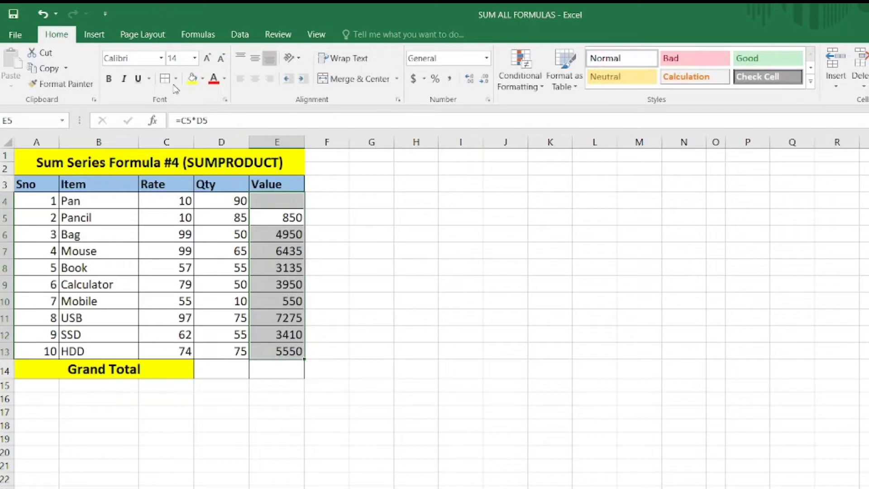
left_click(289, 199)
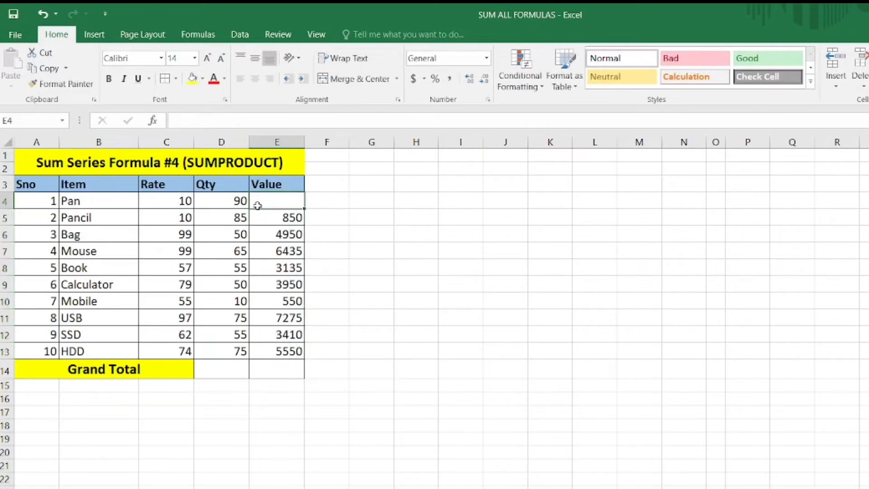
left_click_drag(257, 202, 273, 362)
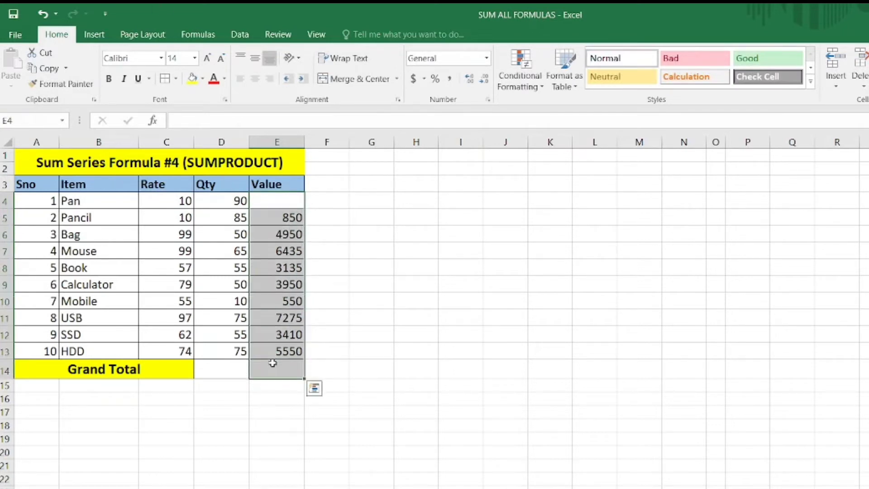
key("Delete")
left_click(316, 266)
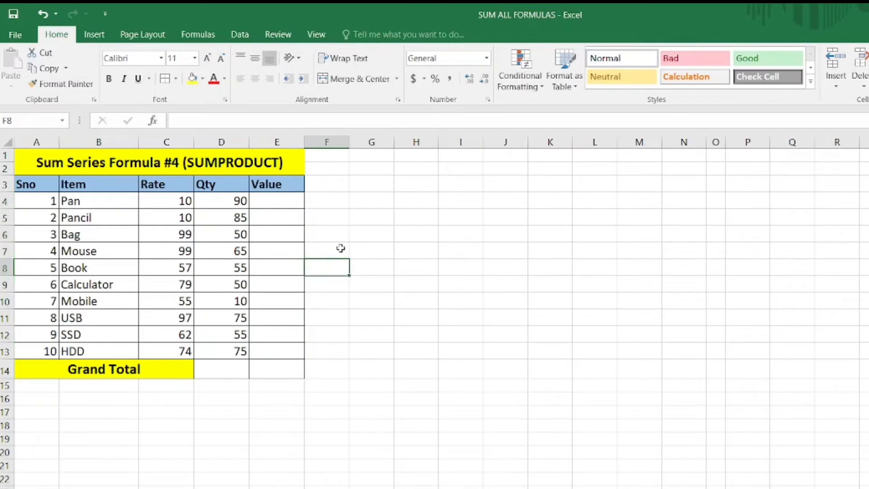
- Calculate the Value column as Rate times Qty with =C4*D4 in E4 and fill the formula down to E13
left_click(167, 206)
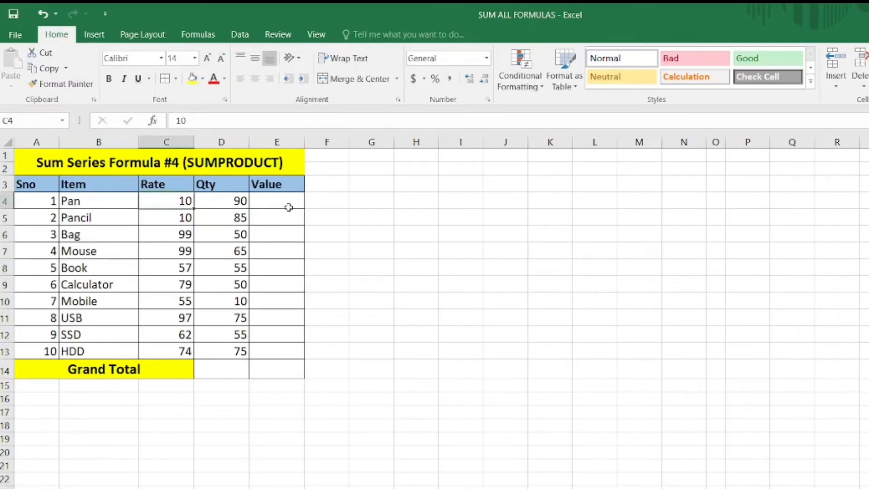
left_click(289, 202)
type("=")
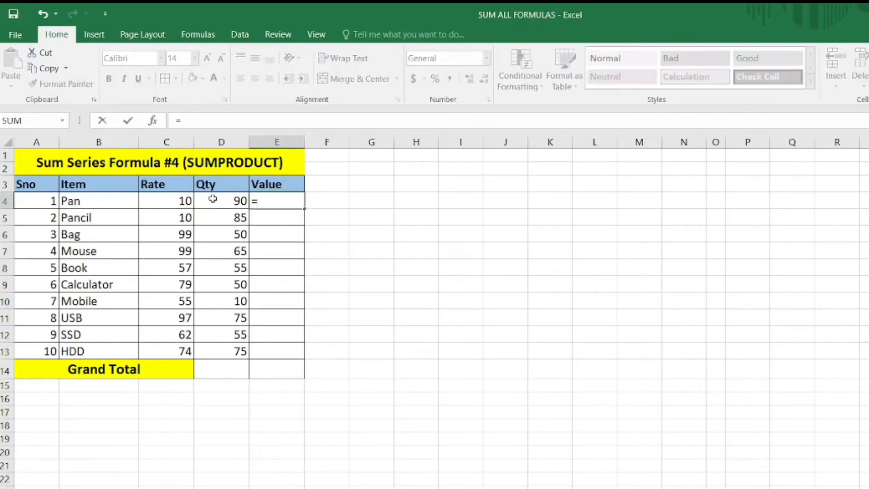
left_click(180, 197)
type("*")
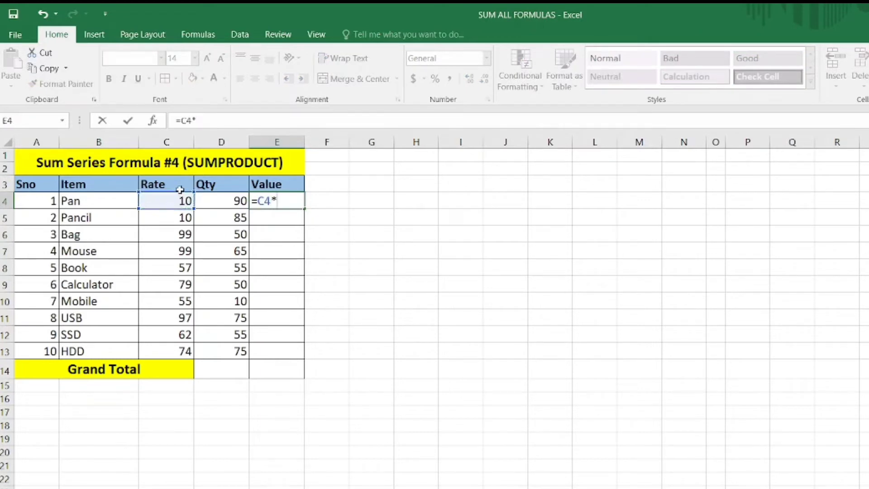
left_click(233, 200)
key("Return")
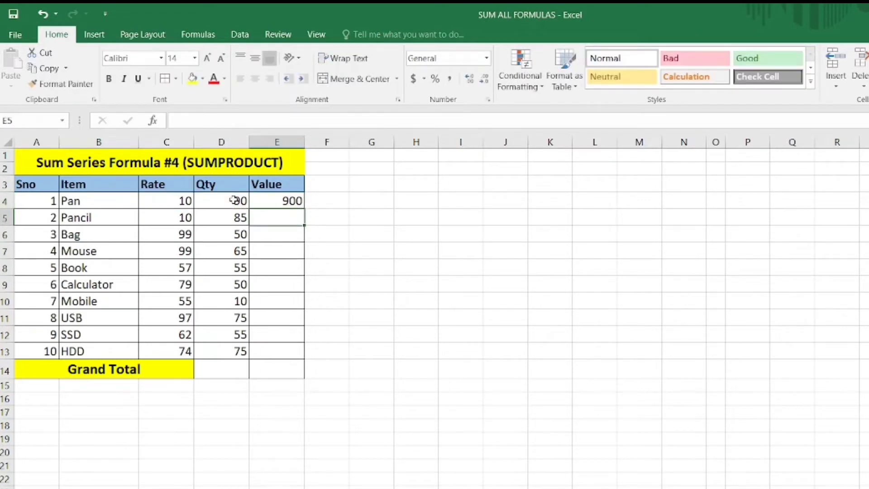
left_click(276, 201)
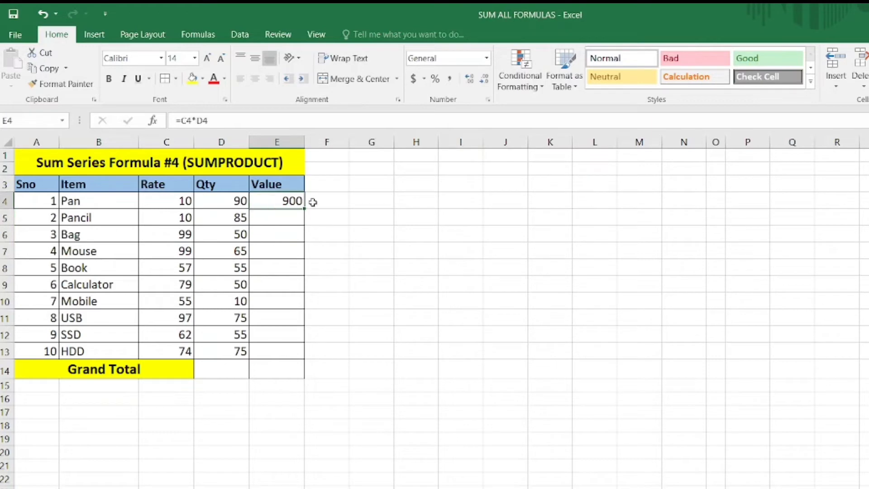
left_click_drag(306, 208, 291, 356)
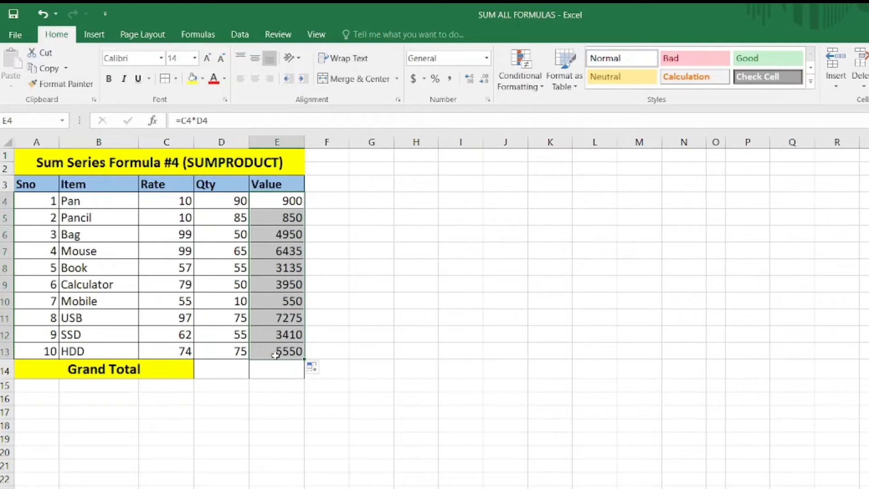
- Total the Value column in the Grand Total cell E14 with AutoSum, then review the formulas in E14 and E4
left_click(278, 370)
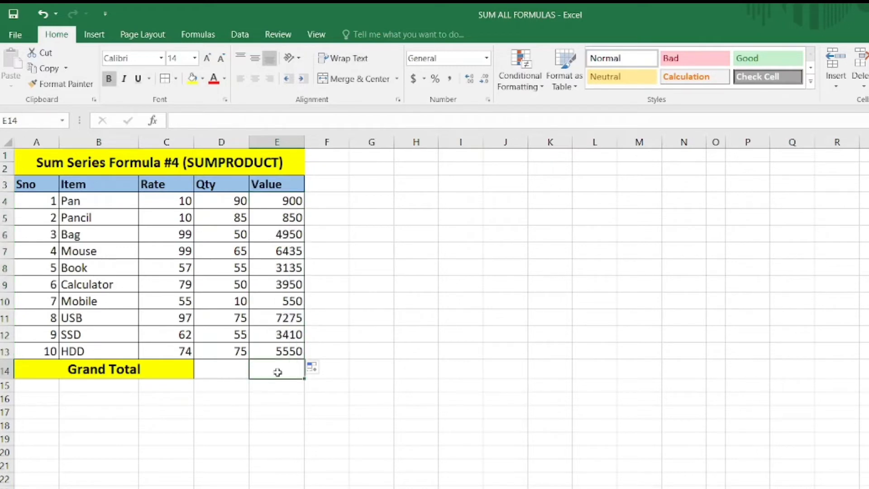
key("alt+equal")
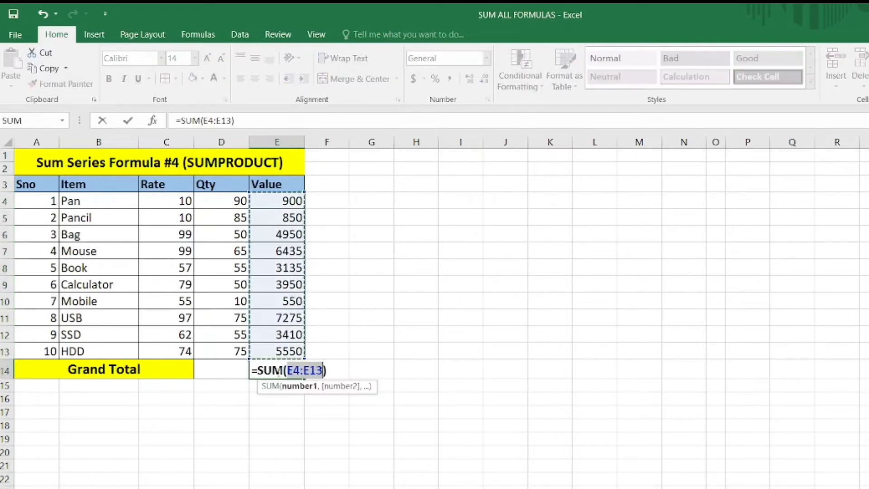
key("Return")
left_click(276, 370)
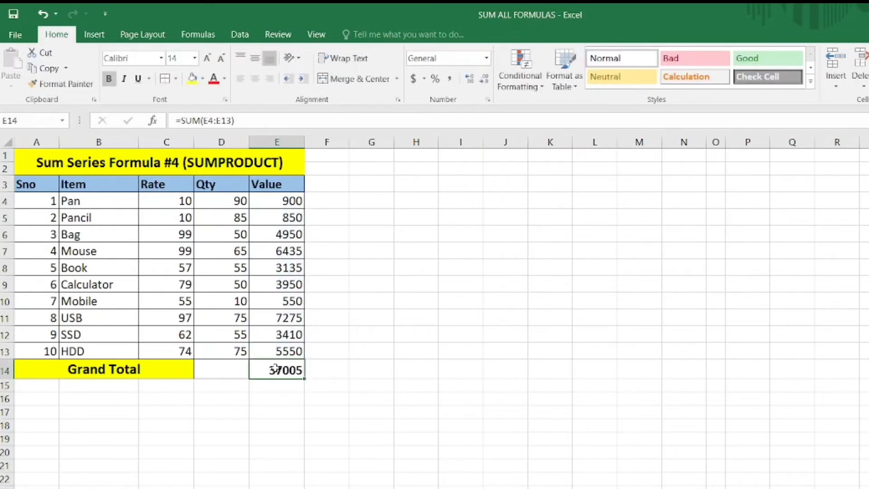
left_click(297, 202)
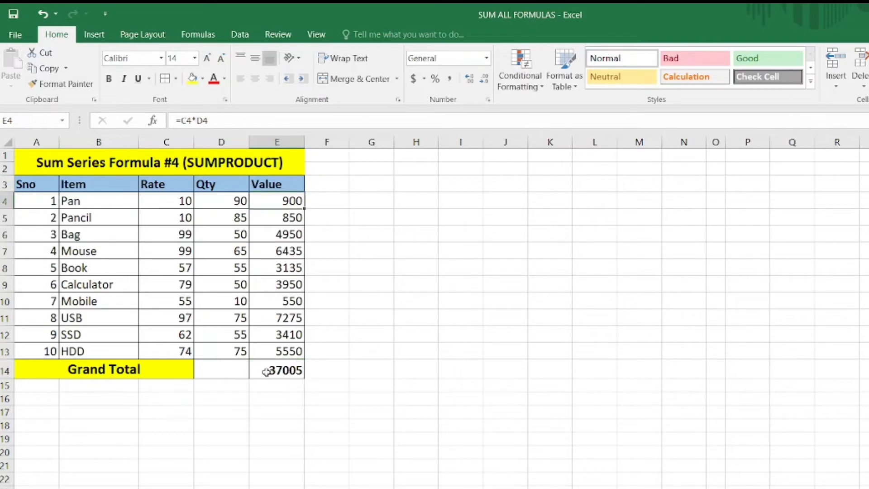
- Enter =SUMPRODUCT(C4:C13,D4:D13) in D16 to total Rate times Qty in one formula
left_click(233, 400)
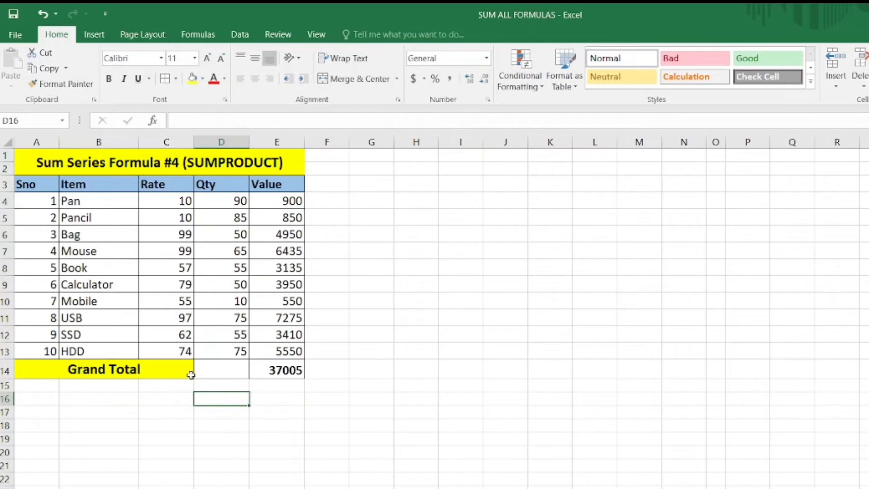
type("=sumpr")
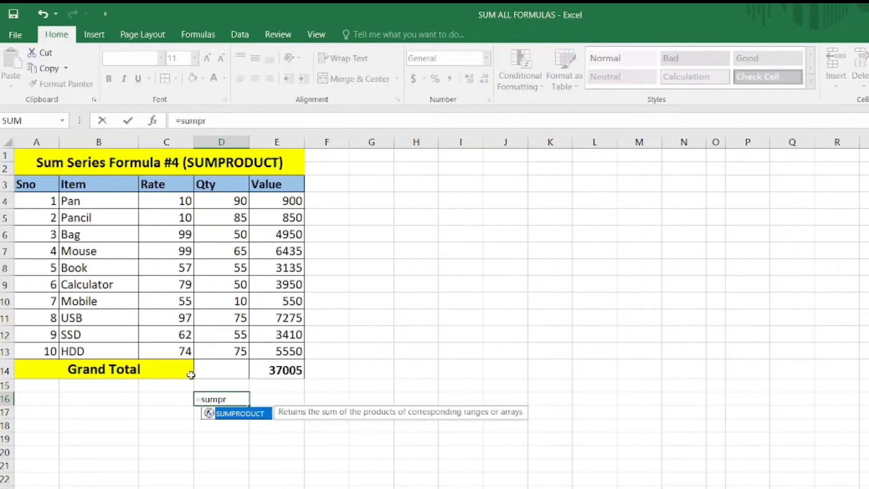
key("Tab")
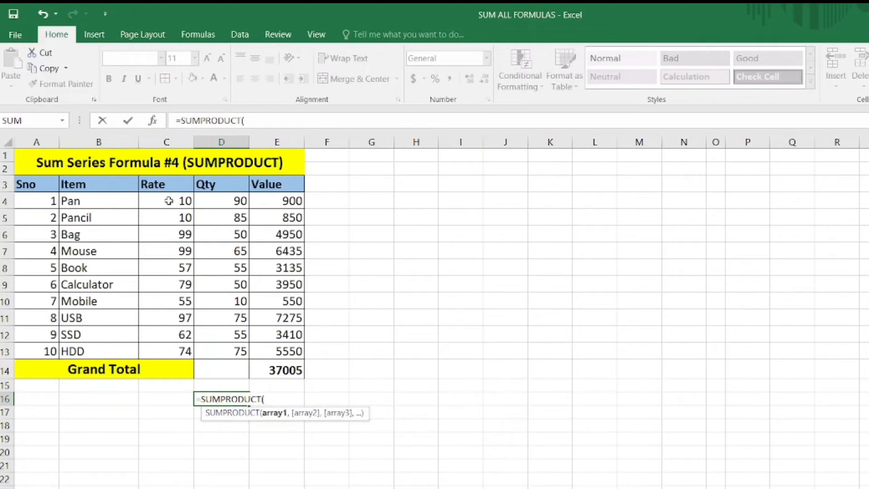
left_click_drag(168, 200, 168, 351)
type(",")
left_click_drag(222, 200, 211, 346)
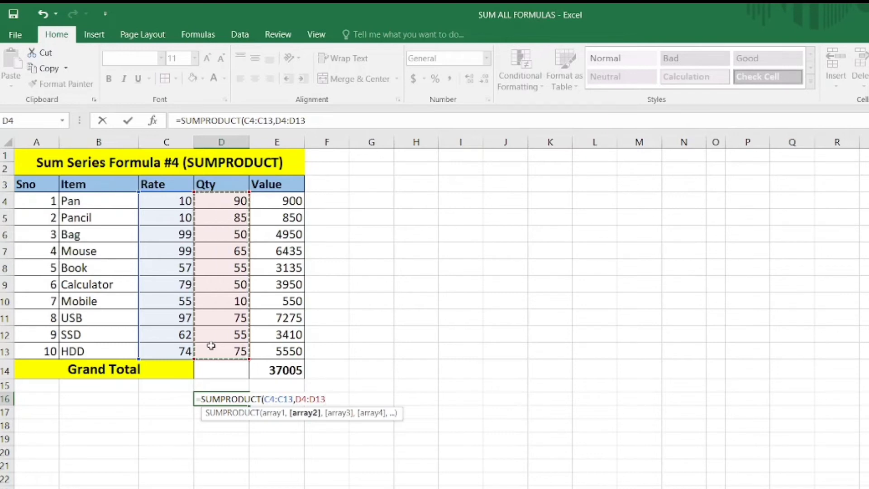
key("Return")
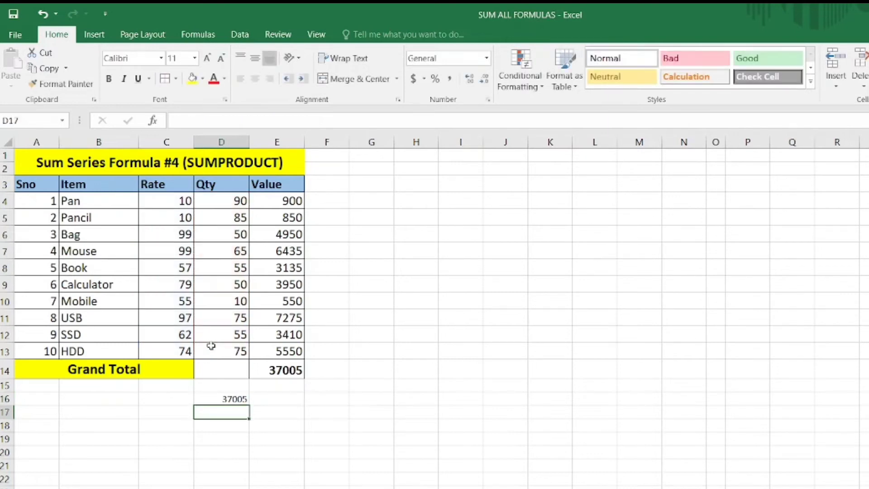
- Make the SUMPRODUCT result in D16 bold and review its formula
left_click(211, 399)
key("ctrl+b")
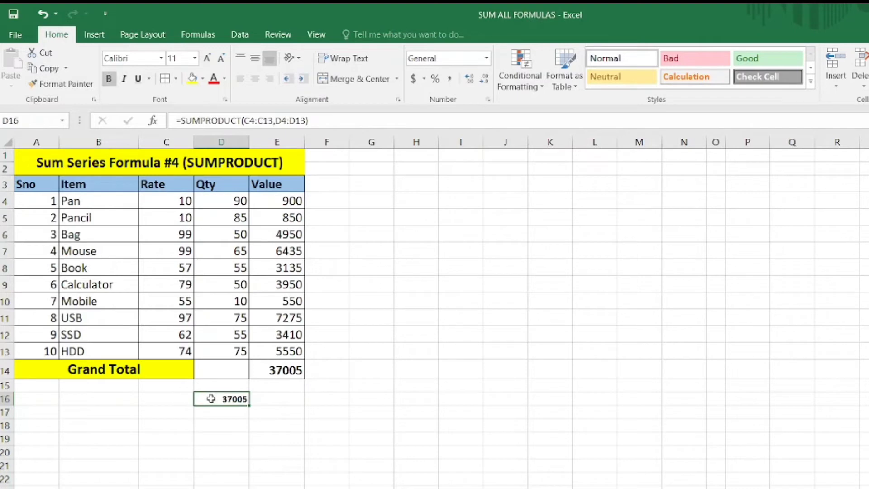
left_click(261, 426)
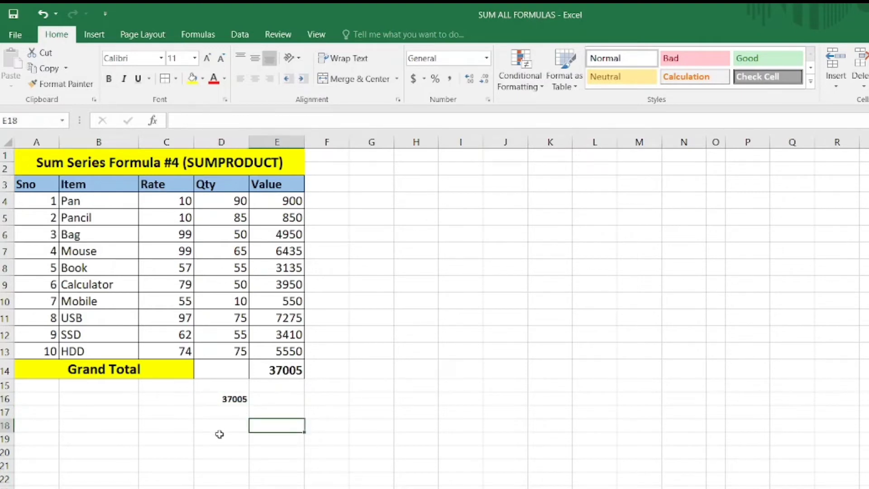
left_click(230, 399)
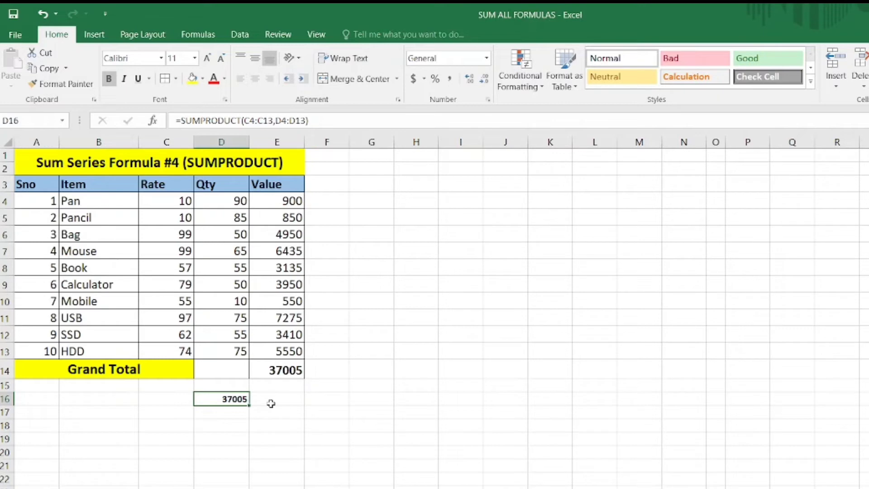
left_click(268, 397)
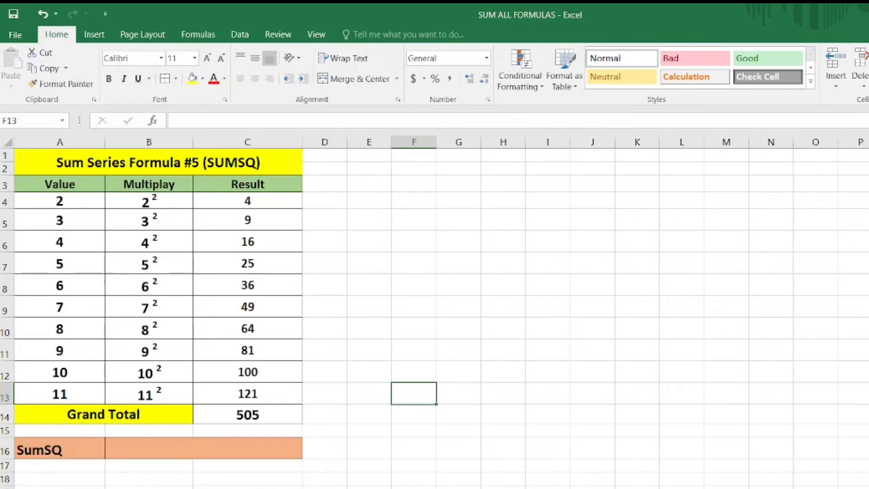
- Examine the SUMSQ example table, comparing the Value column, the squared entries, their Results and the Grand Total formula in C14
left_click(219, 452)
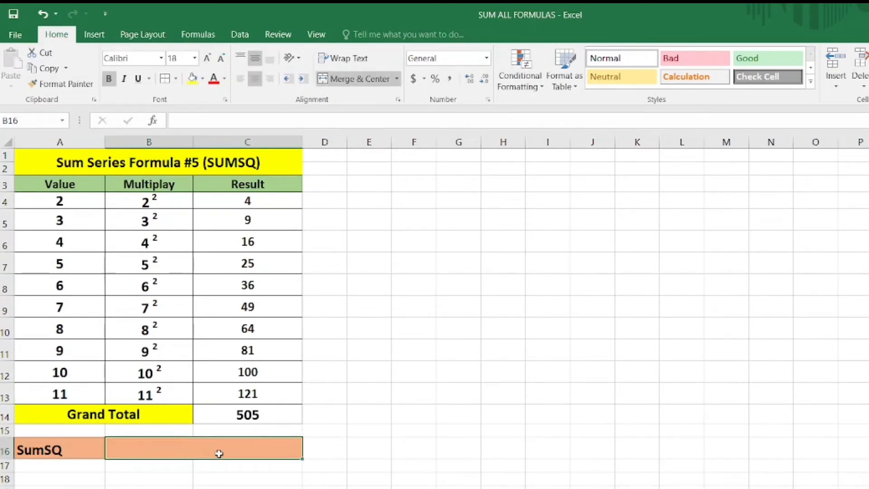
left_click(55, 200)
left_click_drag(43, 200, 43, 392)
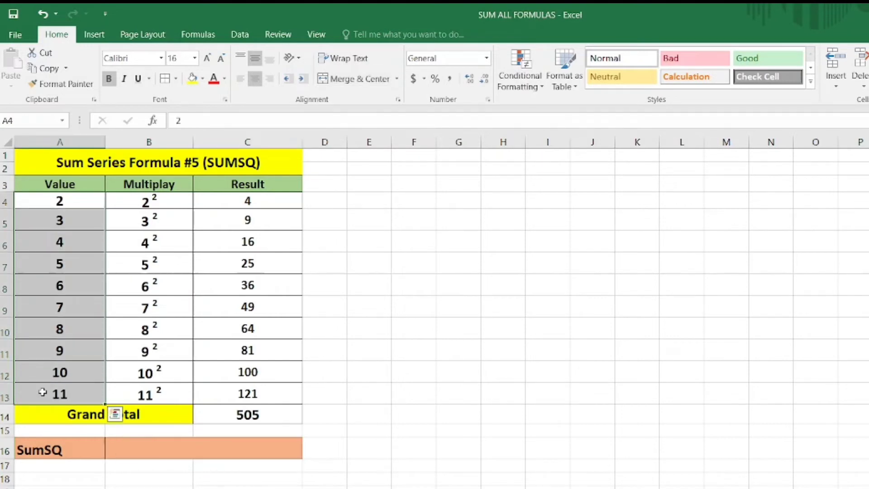
left_click(234, 415)
left_click(157, 442)
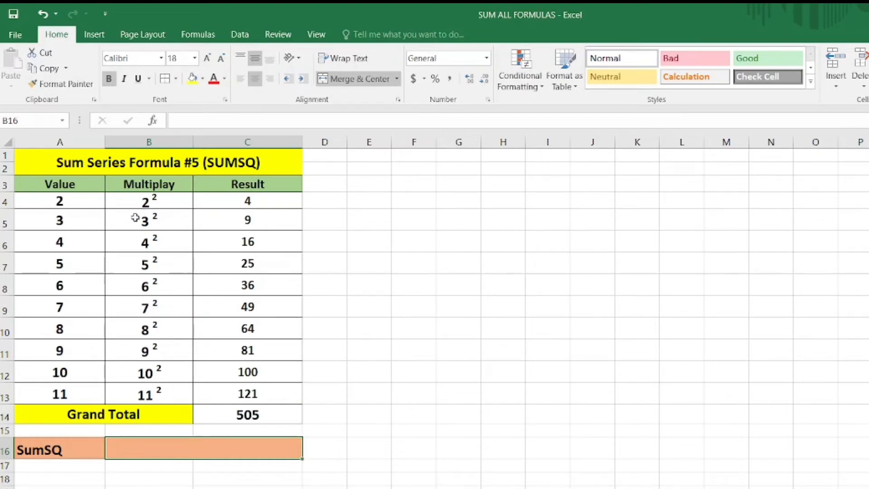
left_click(51, 207)
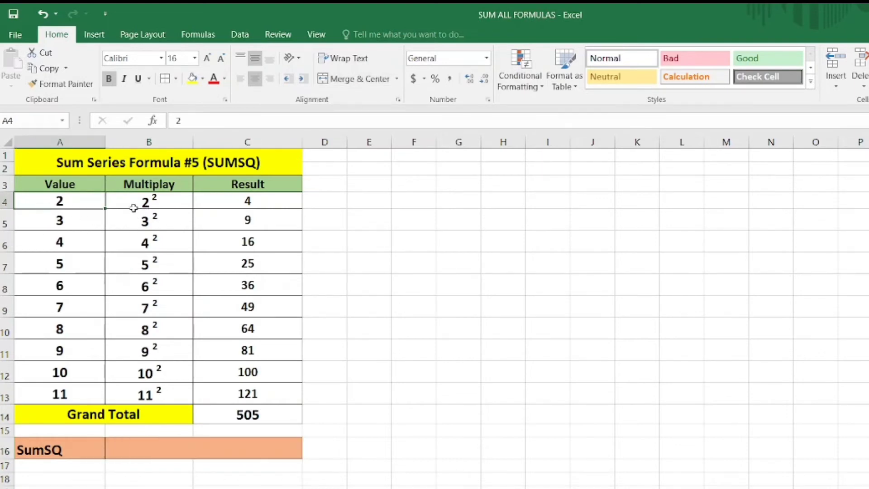
left_click(134, 209)
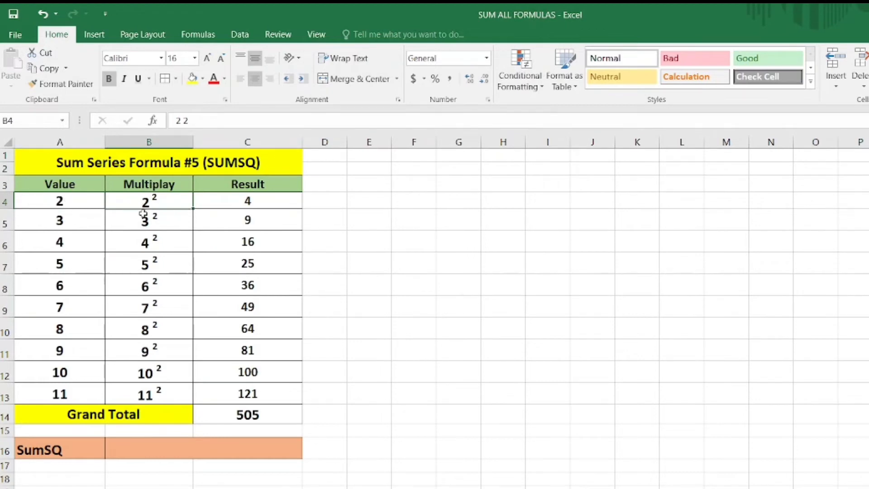
left_click(224, 214)
left_click(162, 220)
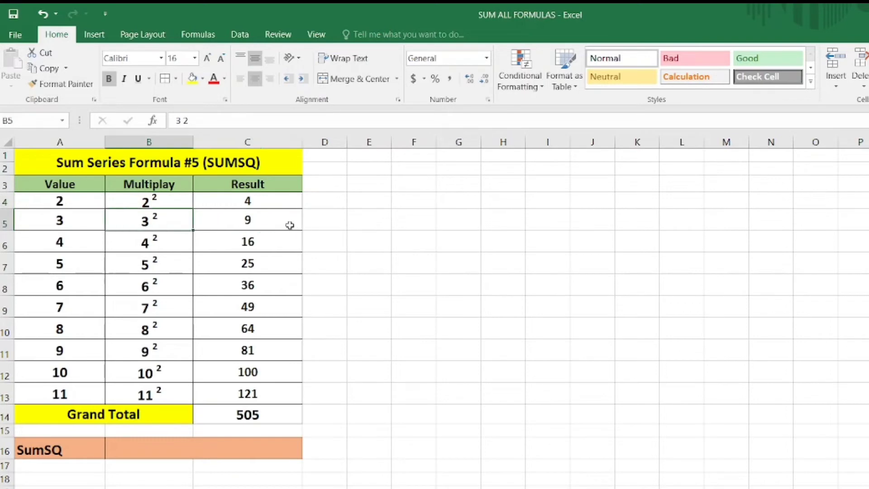
left_click(274, 224)
left_click(160, 242)
left_click(229, 244)
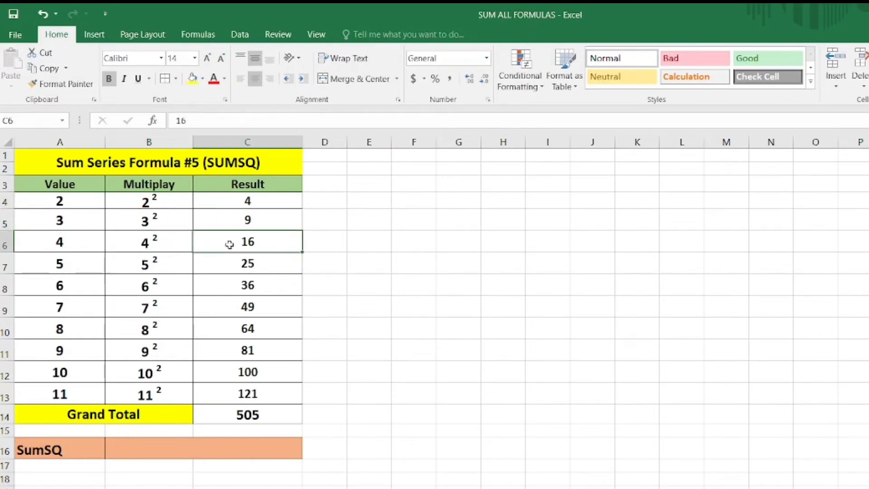
left_click(154, 390)
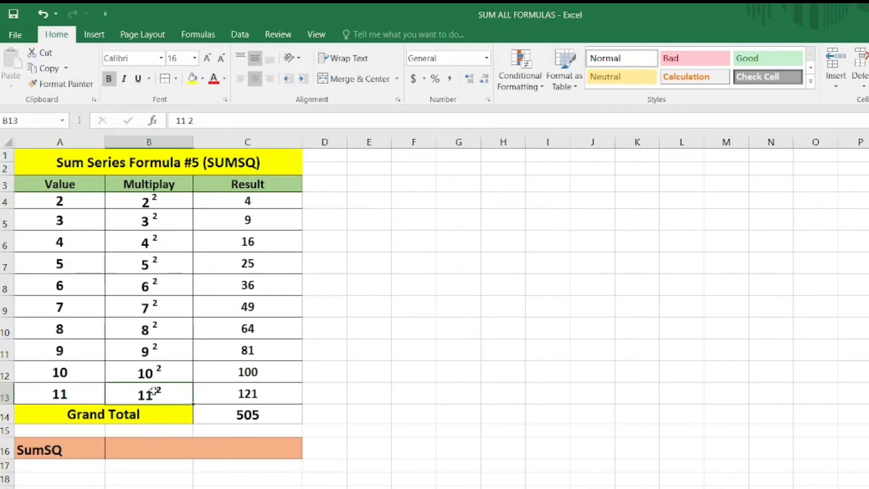
left_click(229, 396)
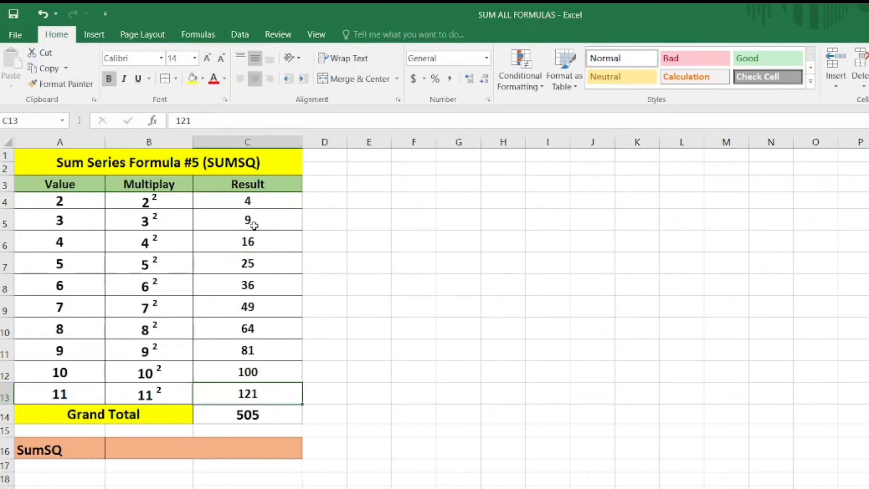
left_click_drag(235, 203, 235, 415)
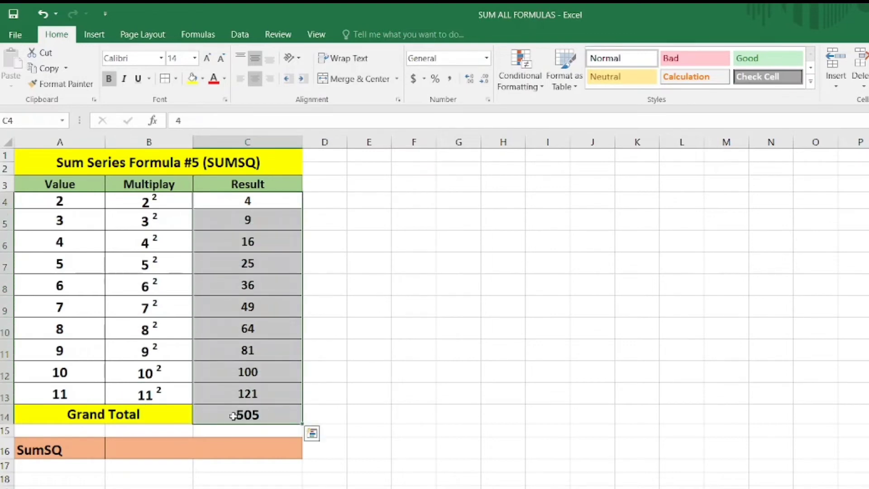
left_click(233, 416)
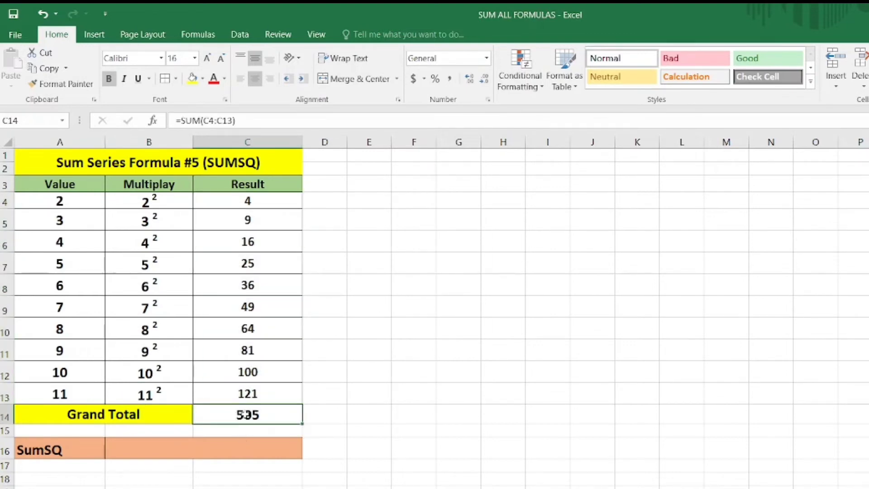
- Enter =SUMSQ(A4:A13) in B16 to total the squares of the Value column in one formula
left_click(201, 461)
left_click(202, 444)
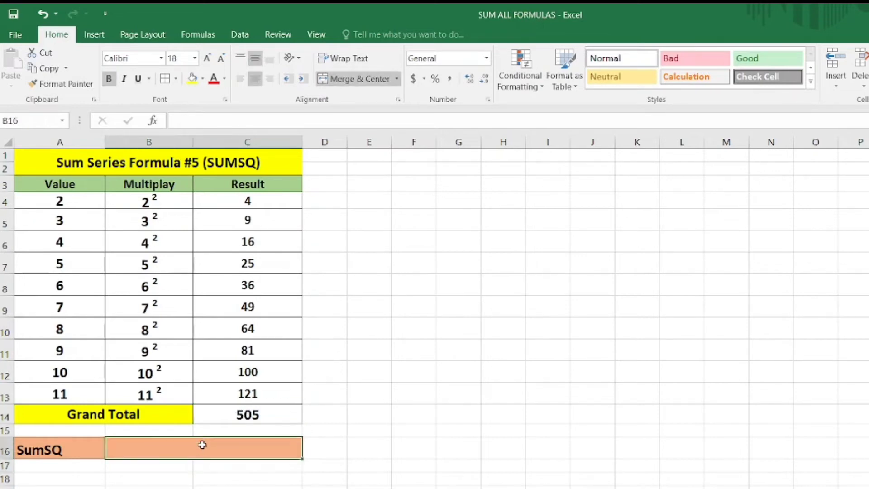
type("=")
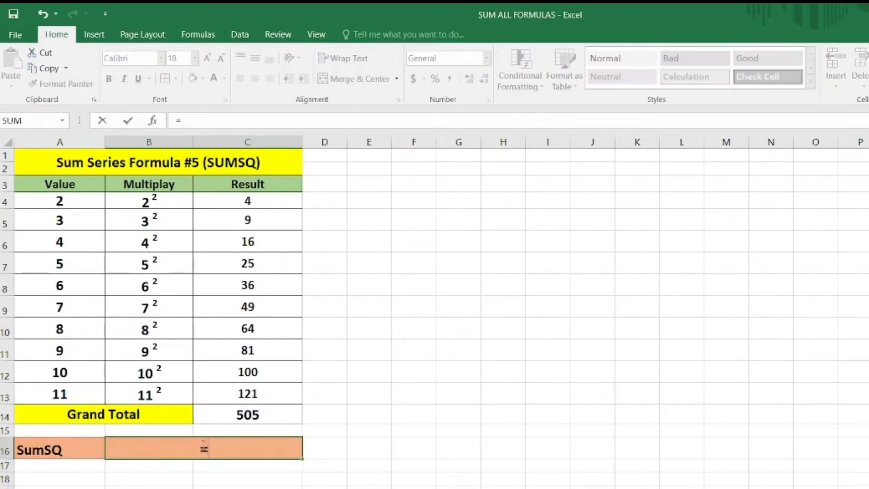
type("sumsq")
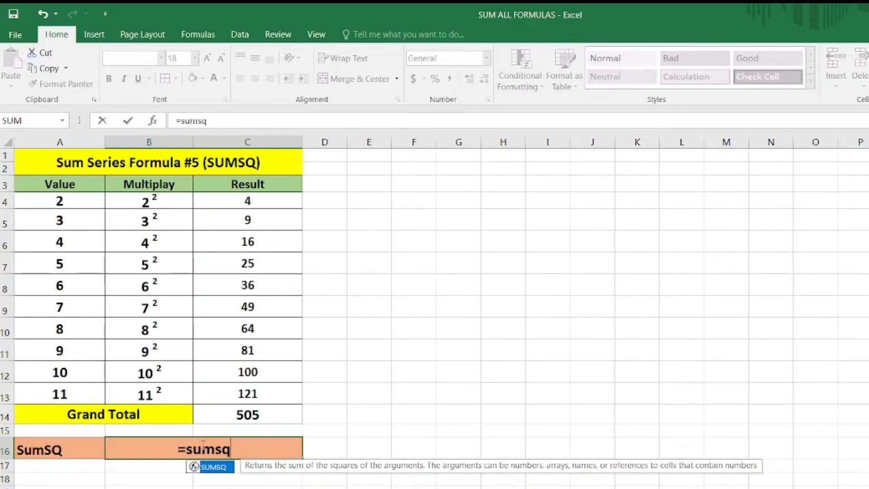
key("Tab")
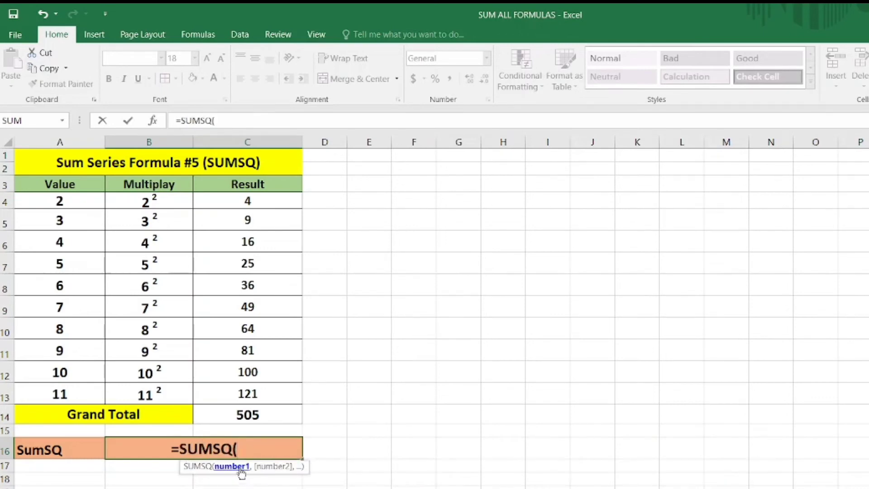
left_click(36, 202)
left_click_drag(36, 201, 59, 397)
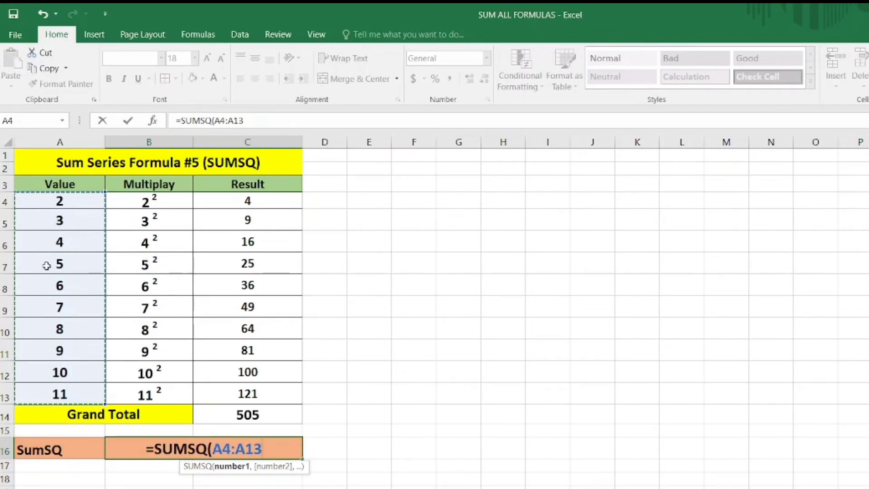
type(")")
key("Return")
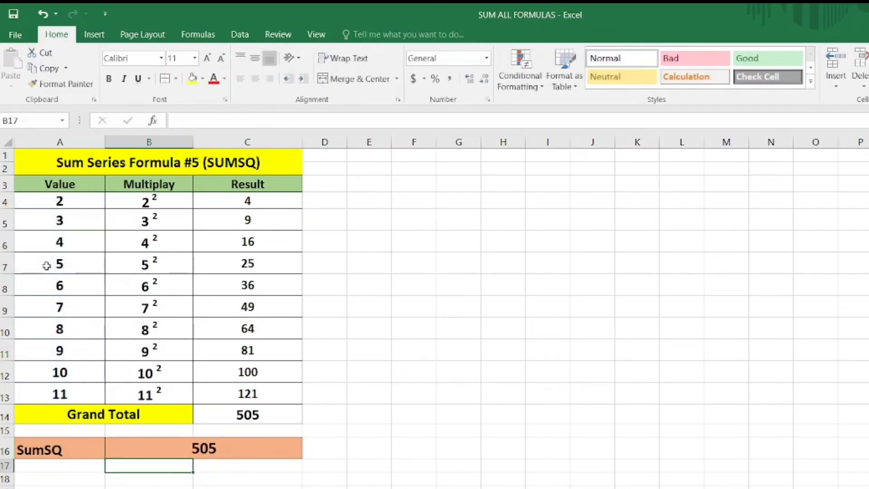
- Compare the SUMSQ formula in B16 with the Result column and the Grand Total formula in C14
left_click(218, 451)
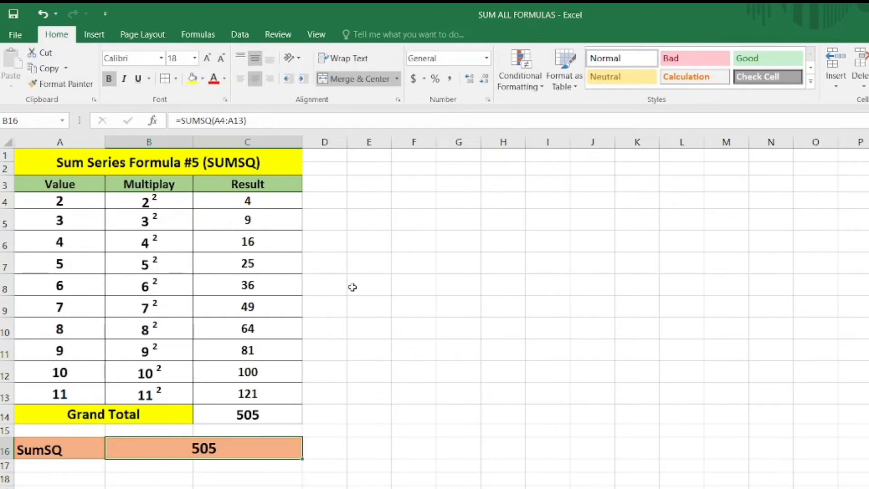
left_click_drag(273, 214, 249, 415)
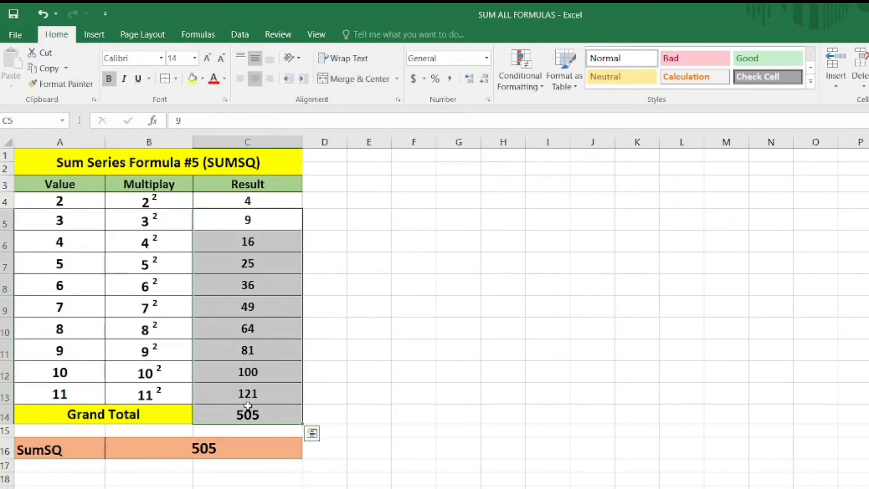
left_click(249, 414)
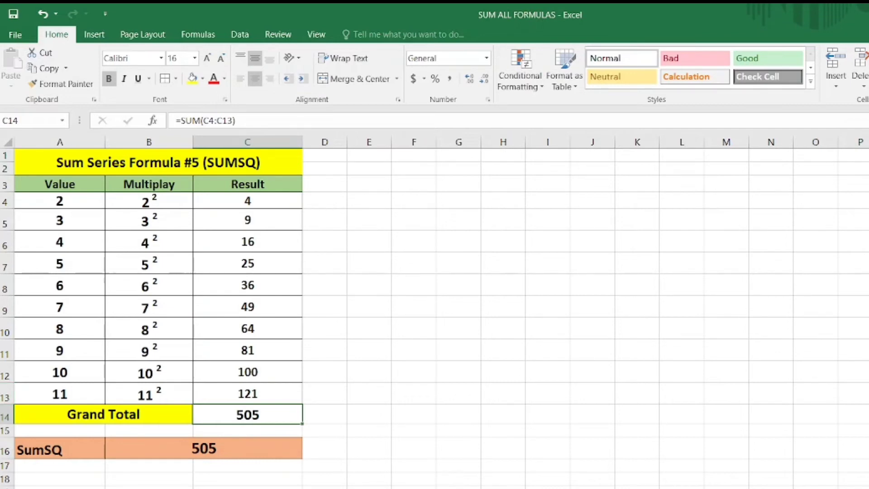
left_click(119, 446)
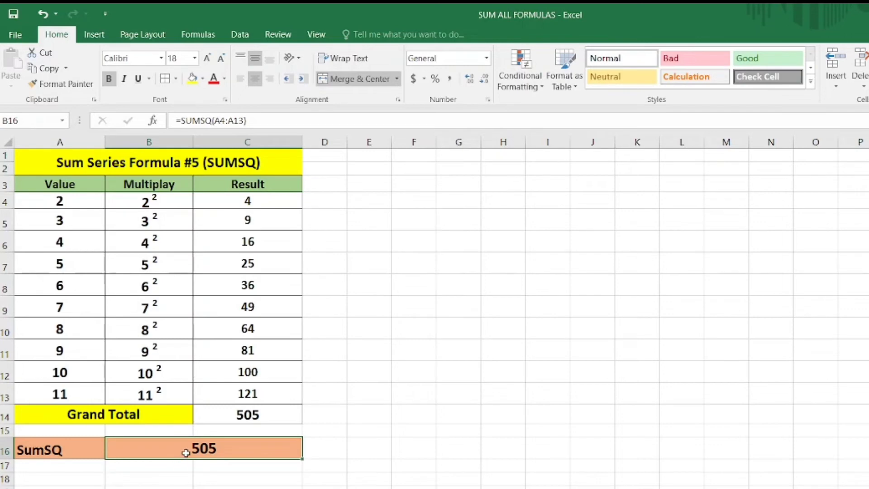
left_click(197, 480)
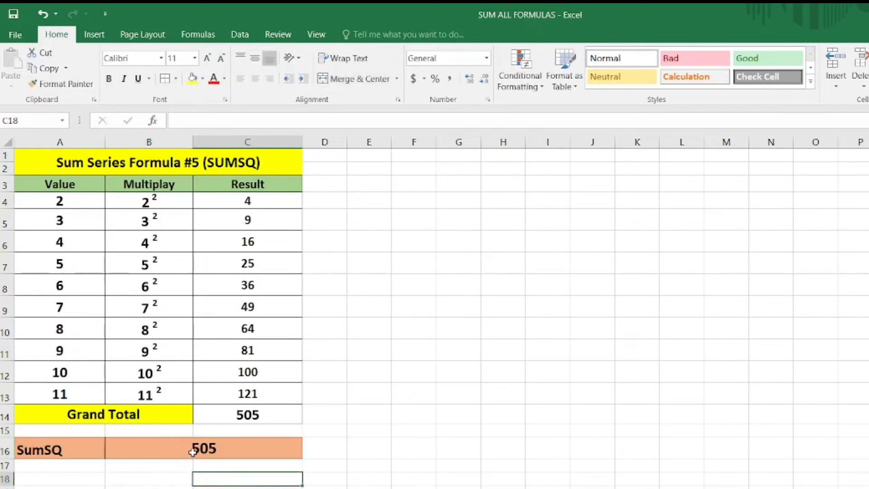
left_click(193, 452)
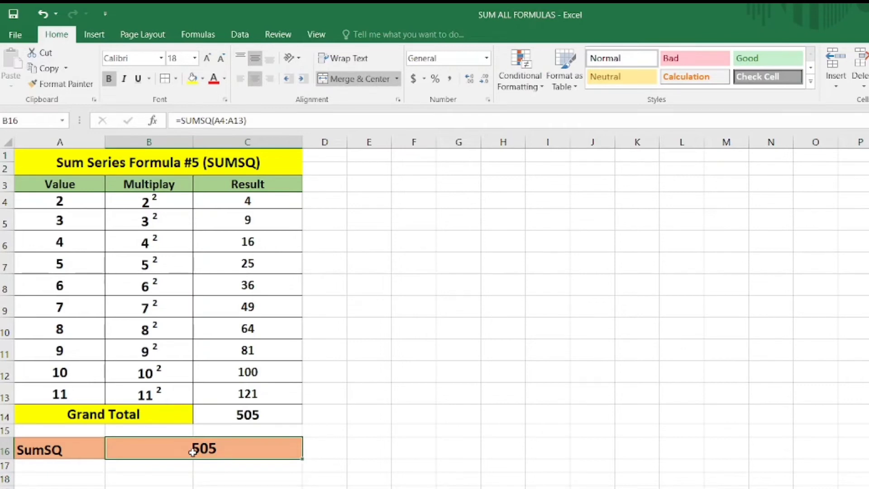
left_click(229, 480)
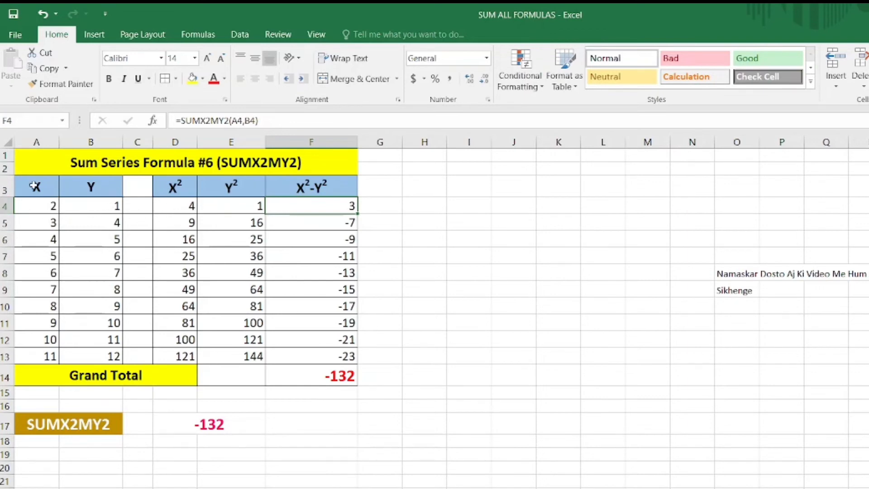
- Examine the SUMX2MY2 example table, checking the X and Y values, their squares, the X²-Y² formulas and the Grand Total in F14
left_click(34, 186)
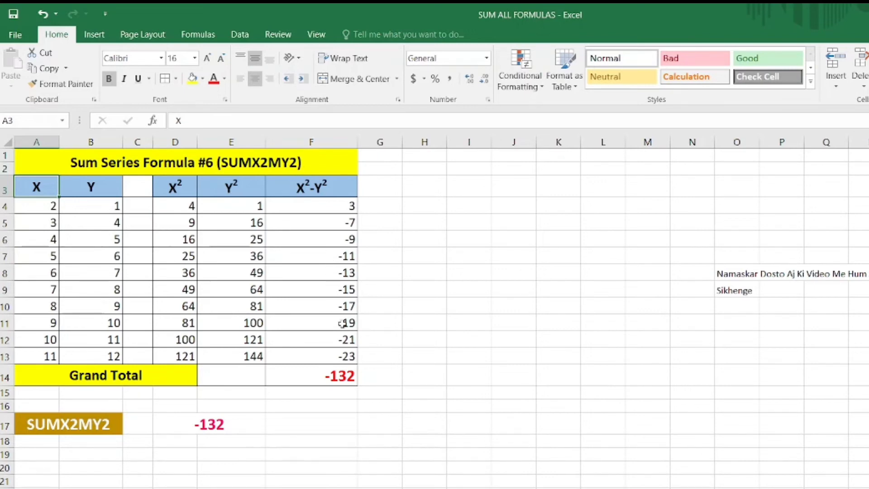
left_click(335, 370)
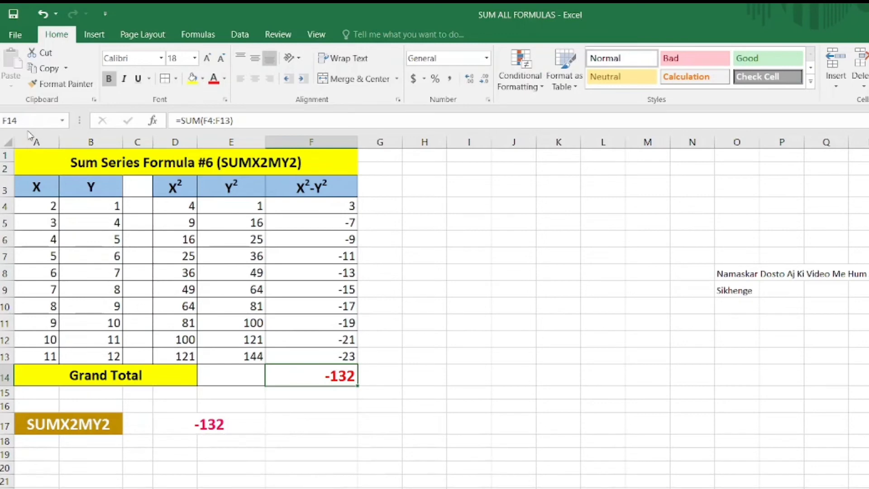
left_click(49, 207)
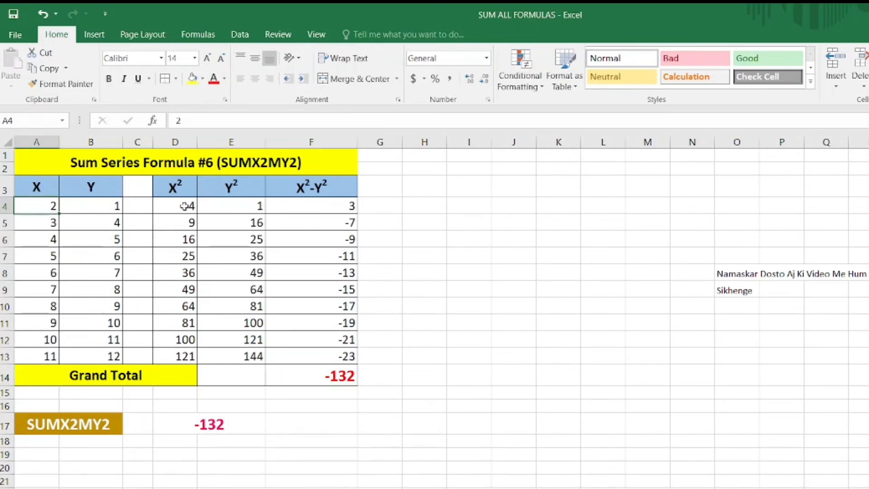
left_click(184, 205)
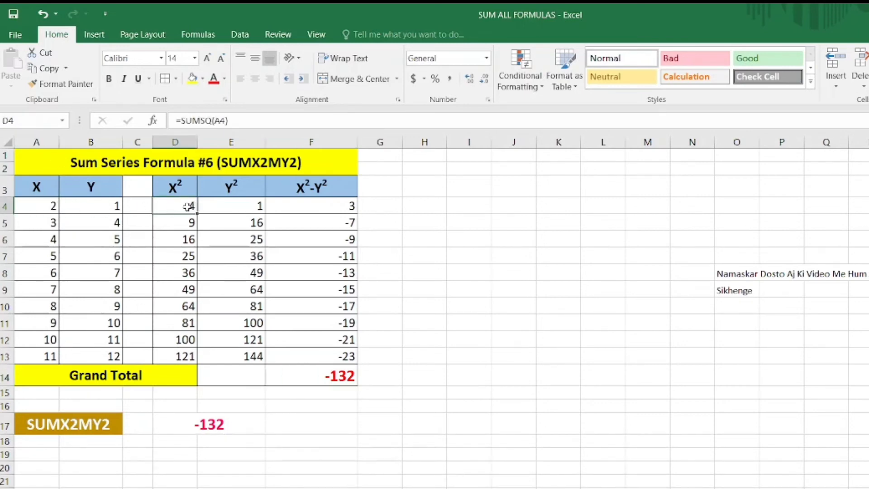
left_click(102, 205)
left_click(239, 205)
left_click(48, 222)
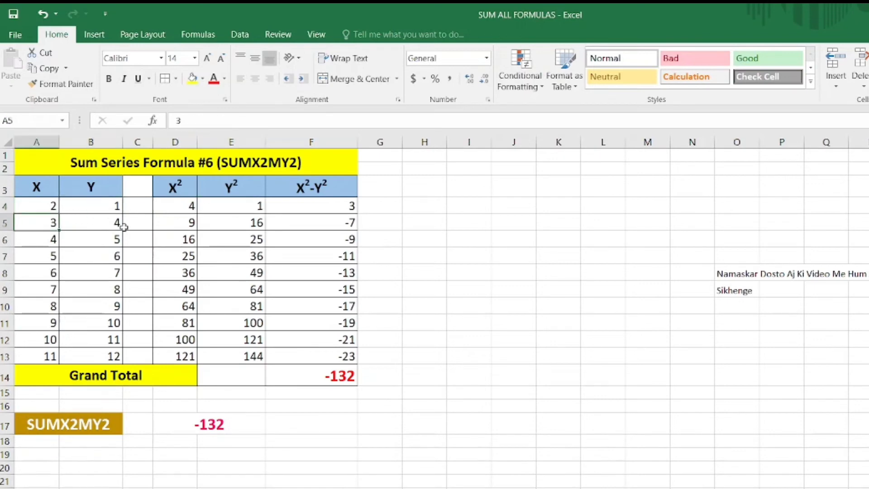
left_click(172, 226)
left_click(104, 222)
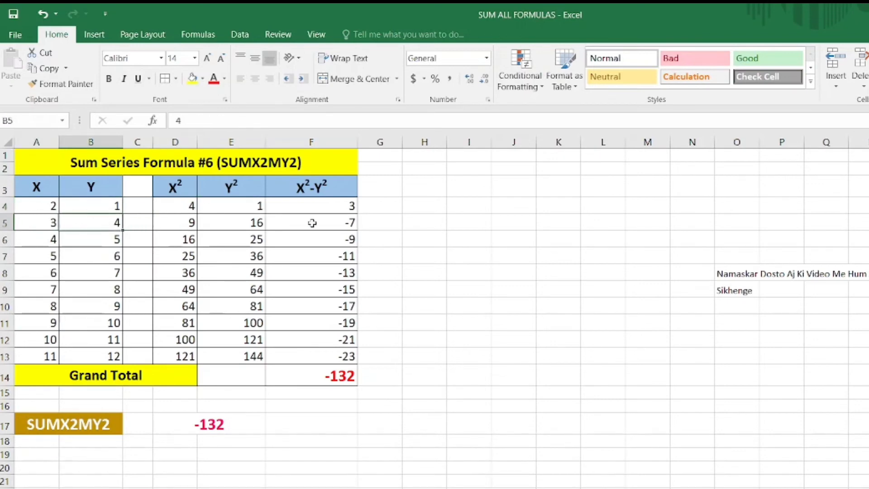
left_click(258, 224)
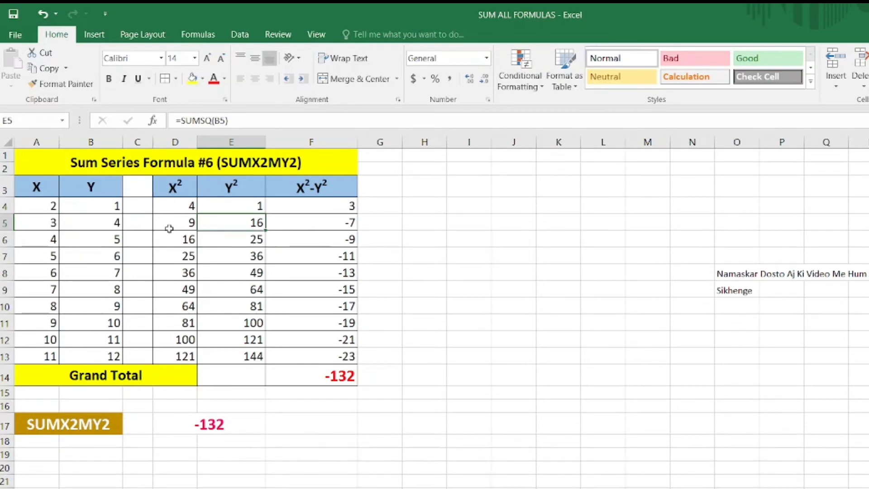
left_click(309, 206)
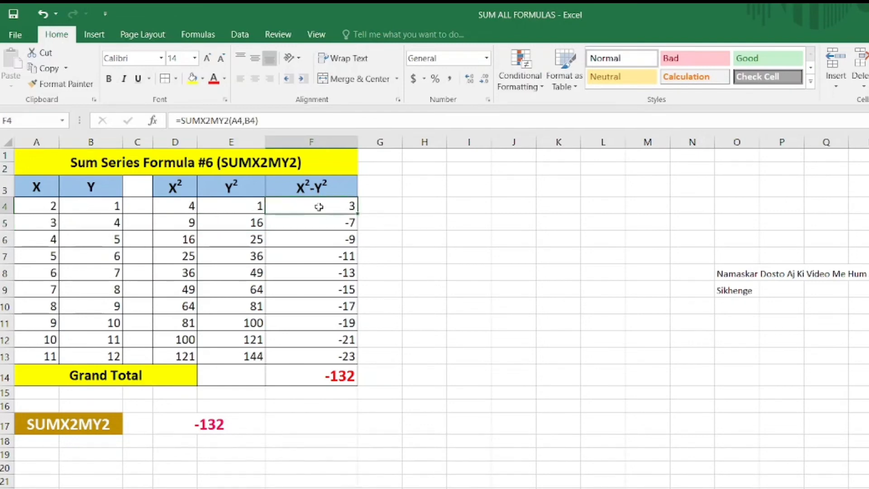
right_click(310, 327)
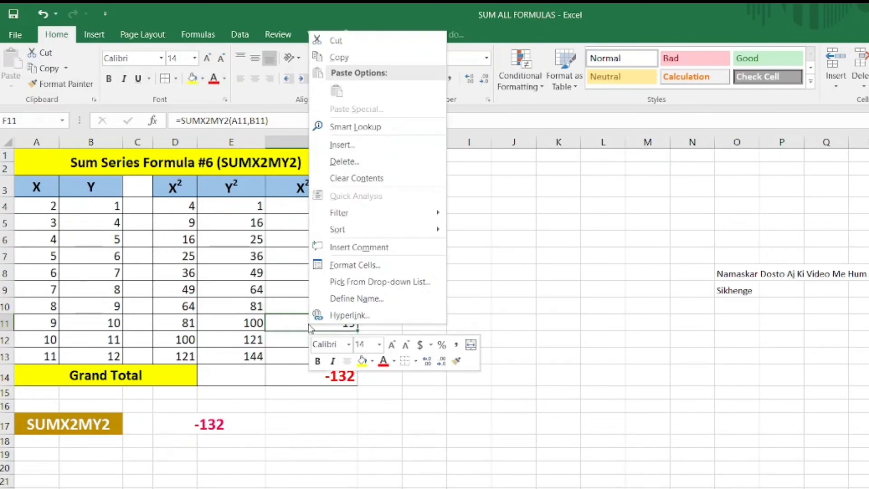
key("Escape")
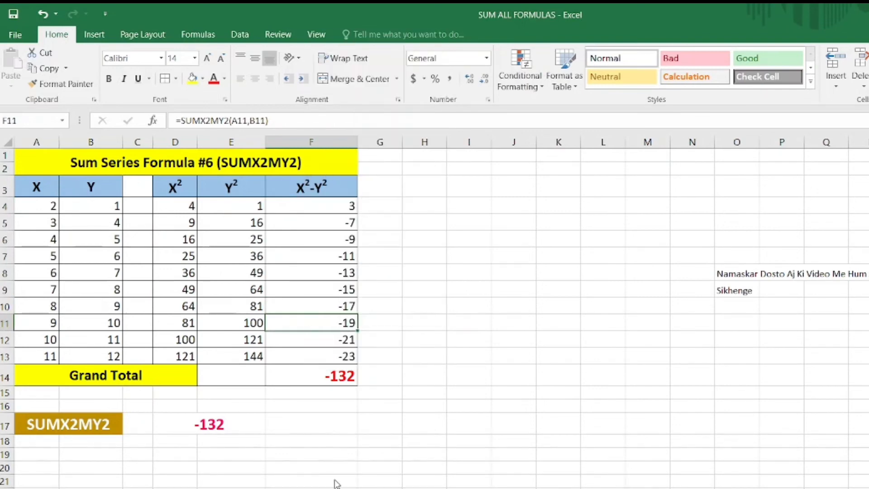
left_click(295, 383)
- Clear the existing SUMX2MY2 formula from D17
left_click(176, 425)
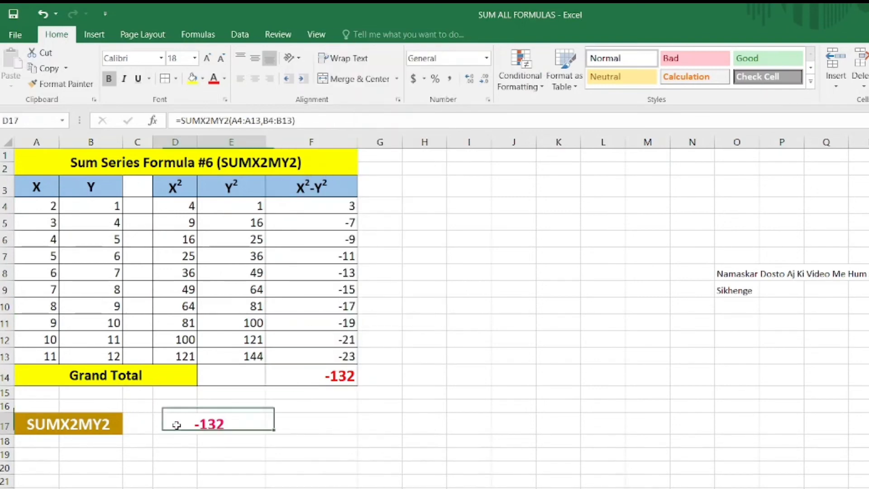
double_click(176, 425)
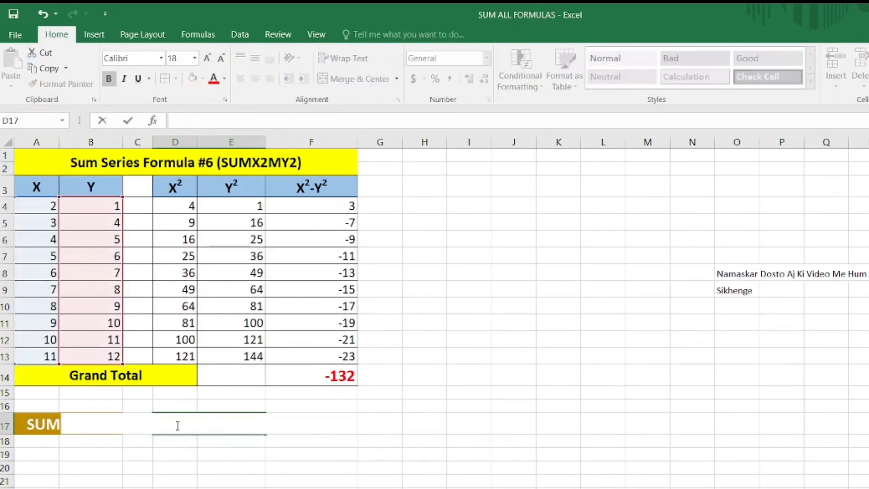
key("Return")
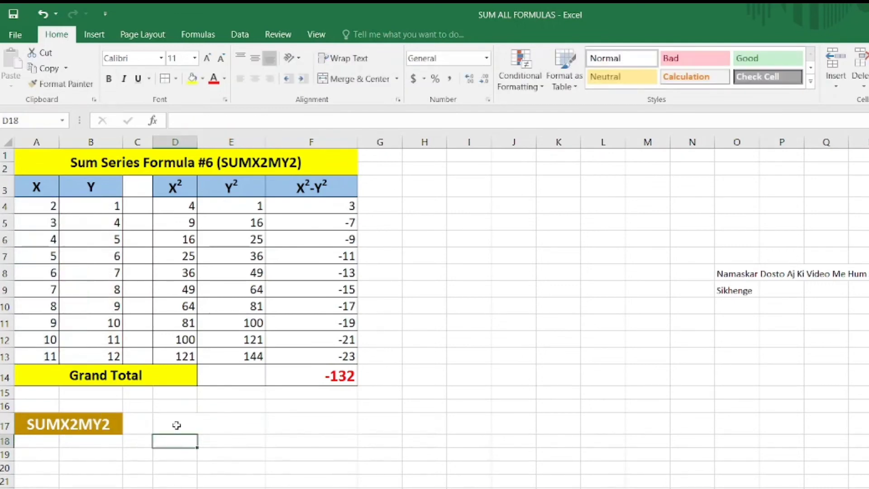
- Enter =SUMX2MY2(A4:A13,B4:B13) in D17 to sum the differences between the X and Y squares
left_click(177, 425)
type("=su")
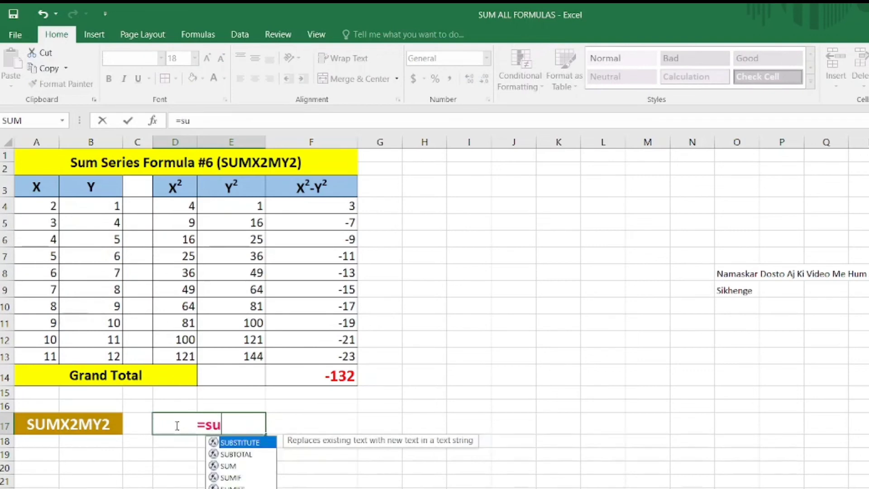
type("mx2")
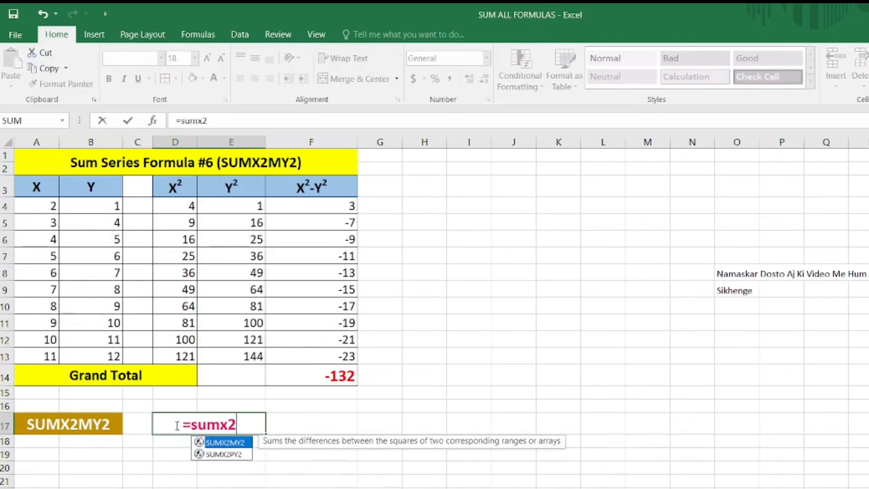
type("my")
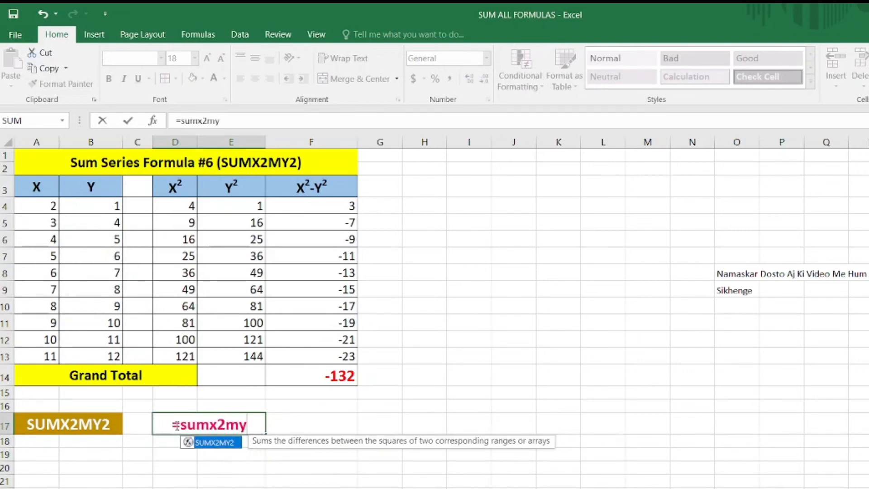
type("2")
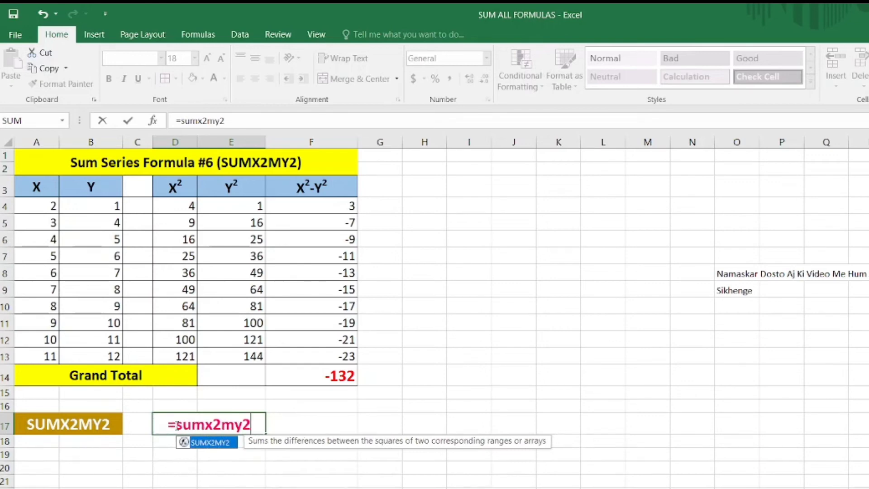
key("Tab")
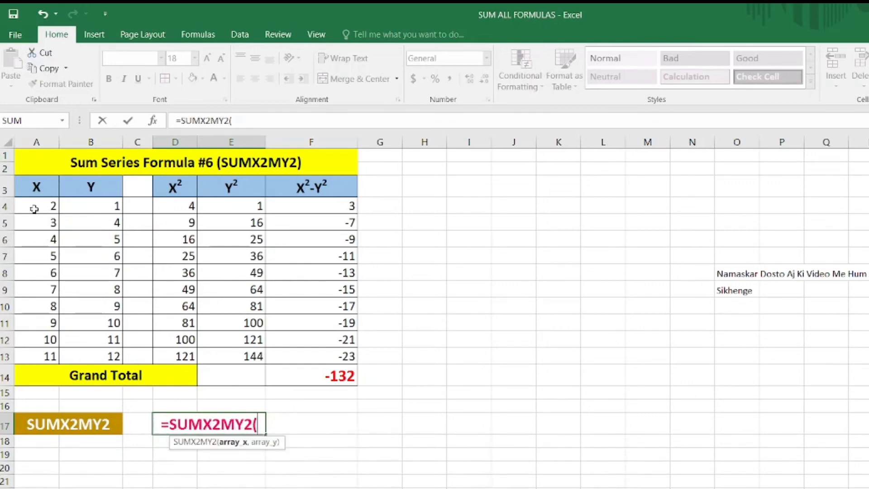
left_click_drag(34, 208, 30, 349)
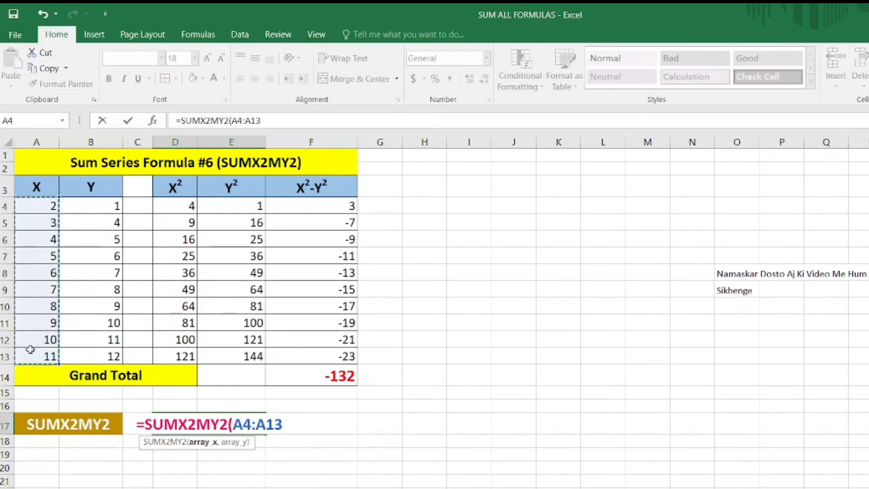
type(",")
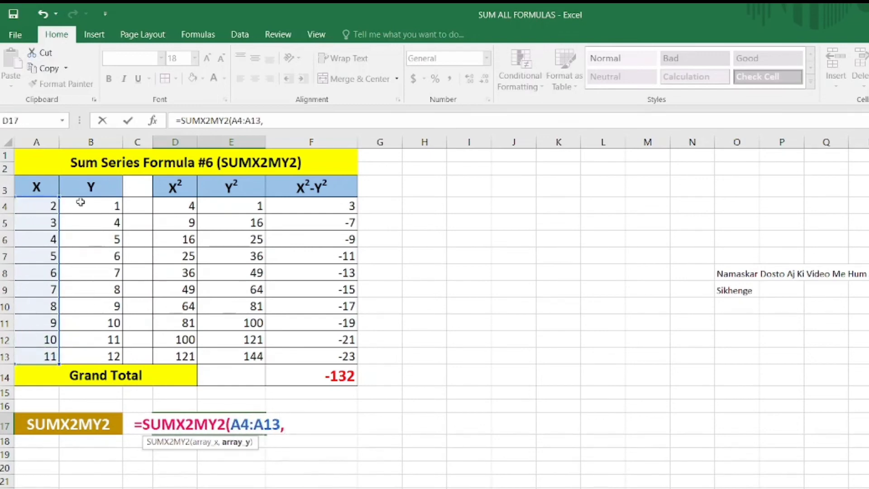
left_click_drag(81, 202, 92, 350)
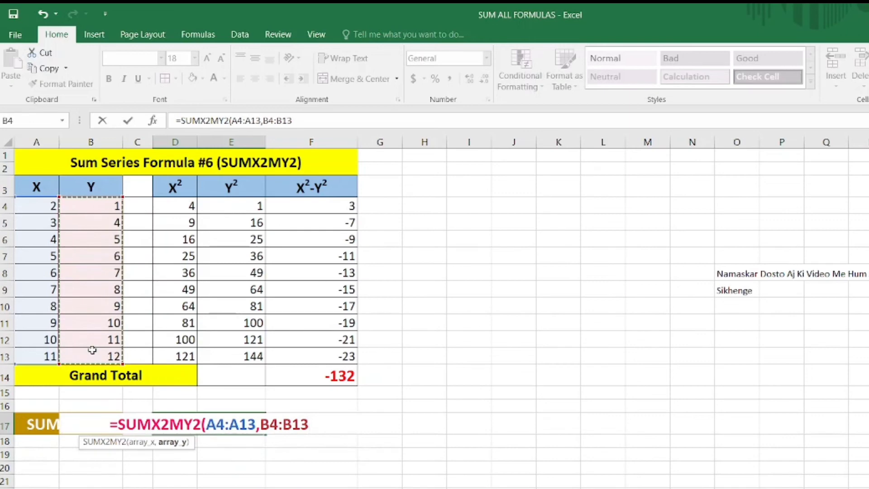
type(")")
key("Return")
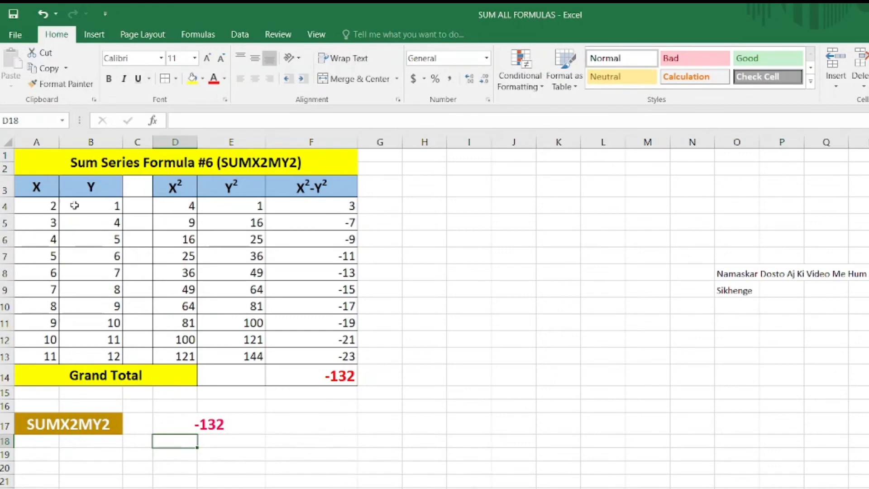
- Review the SUMX2MY2 formula in D17
left_click(162, 420)
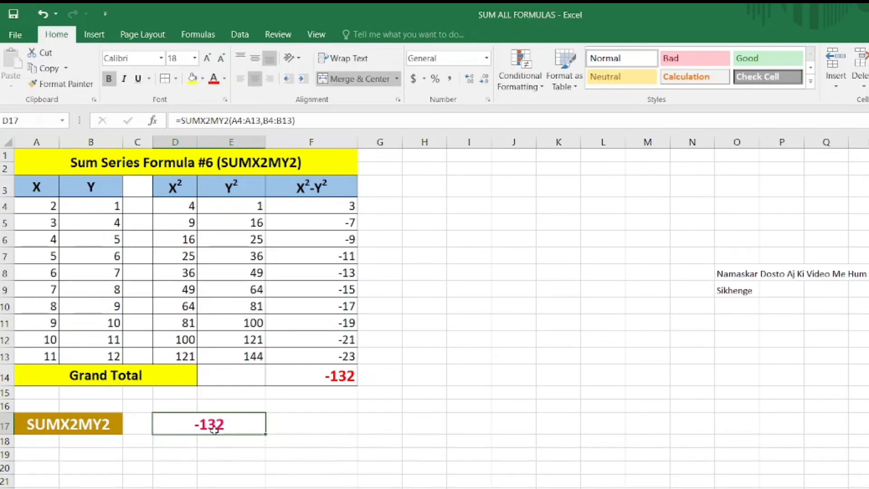
left_click(212, 453)
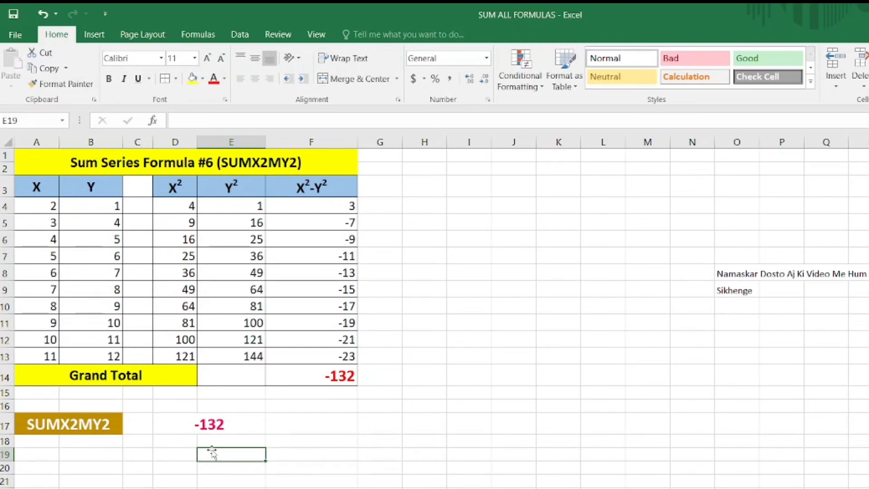
- Switch to the SUMX2PY2 example sheet and clear the existing formula from C18
left_click(436, 452)
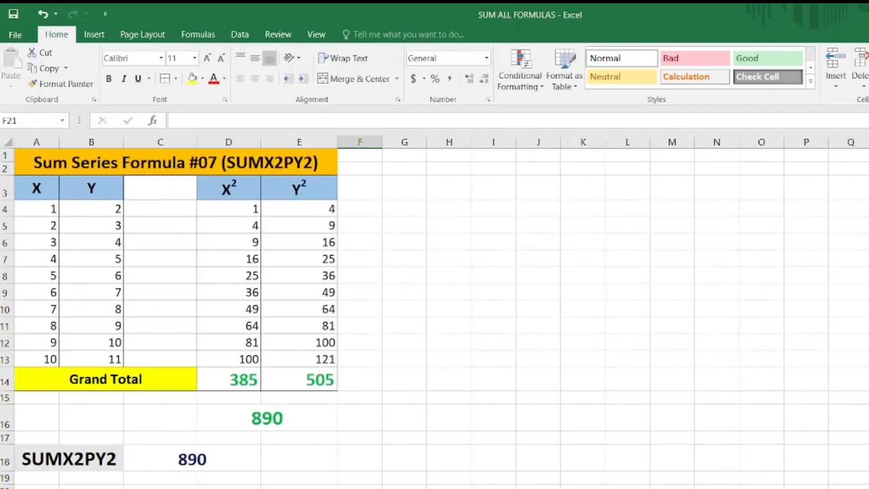
double_click(212, 461)
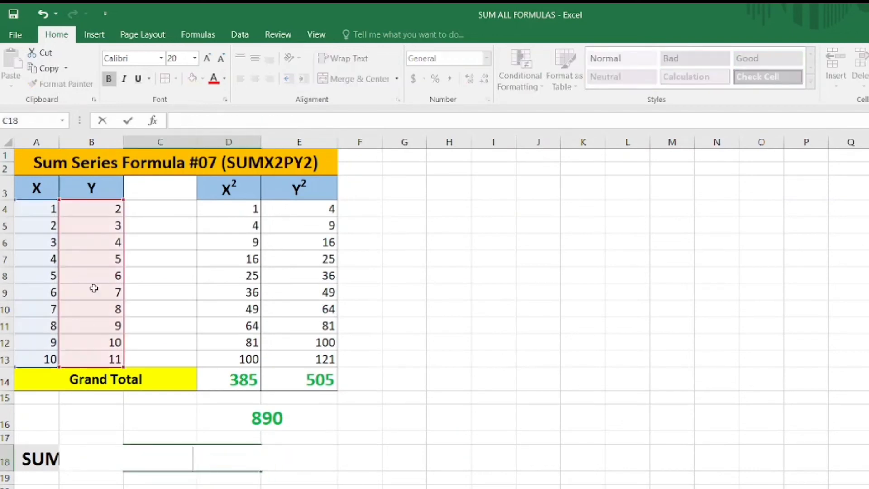
left_click_drag(36, 188, 33, 345)
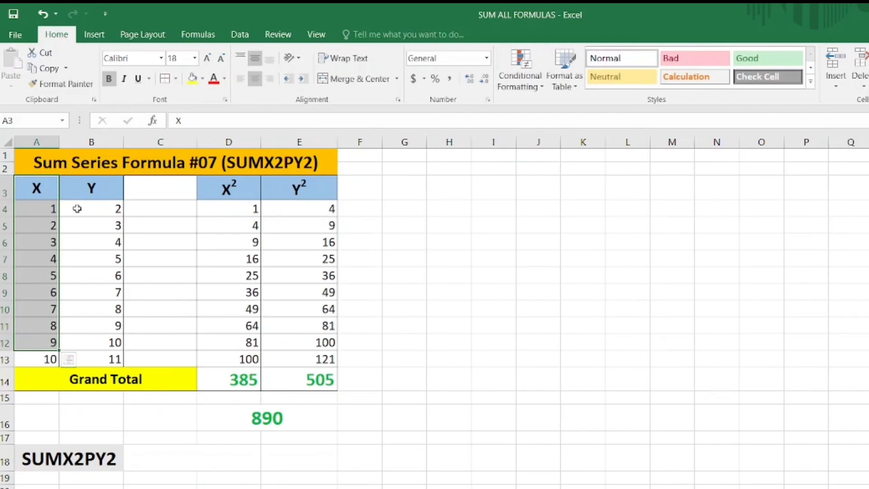
- Examine the SUMX2PY2 example table, checking the X and Y values, their squares, the Grand Totals in D14 and E14, and the combined total in D16
left_click_drag(92, 188, 96, 357)
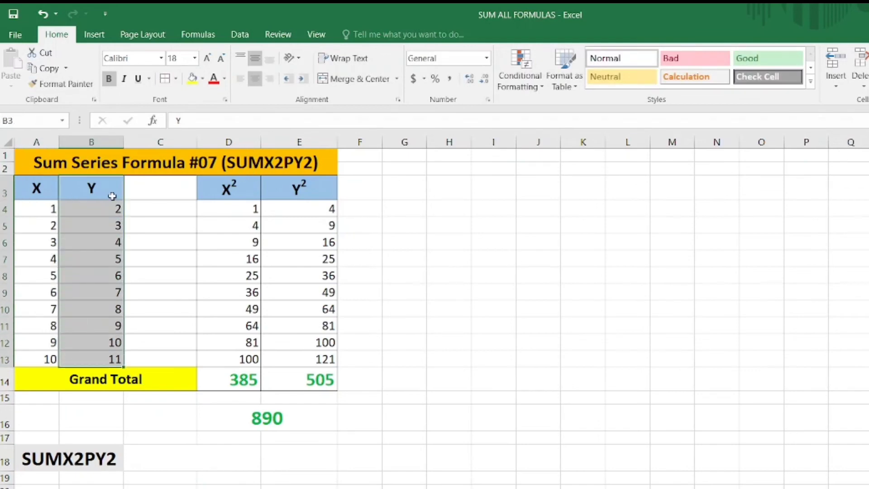
left_click(58, 182)
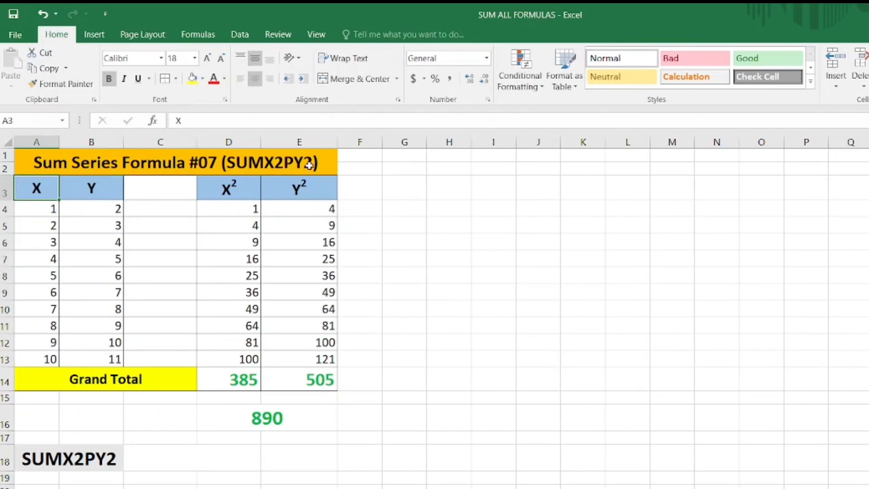
left_click_drag(26, 193, 30, 328)
left_click_drag(91, 189, 86, 327)
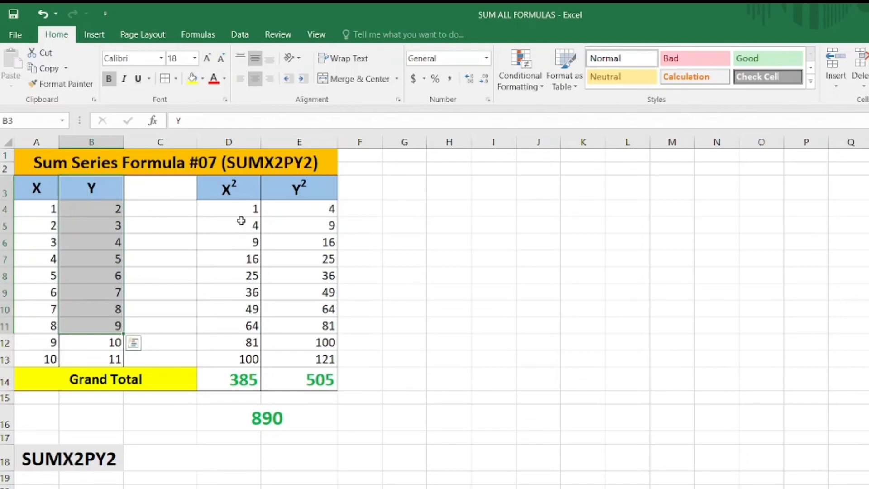
left_click_drag(241, 209, 230, 327)
left_click_drag(294, 207, 316, 326)
left_click(223, 383)
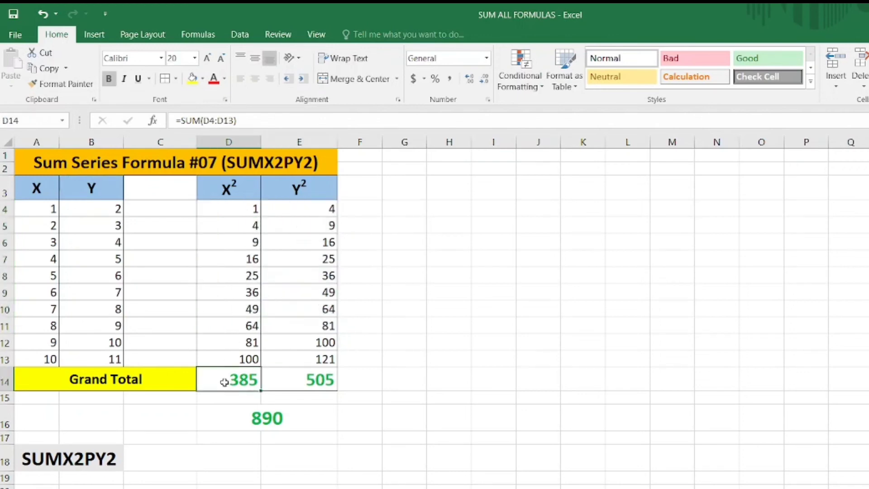
left_click(291, 384)
left_click(279, 417)
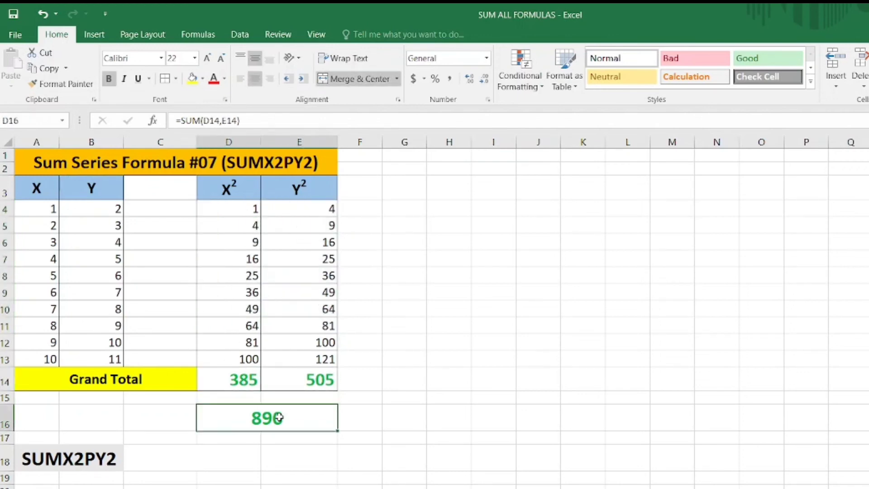
- Enter =SUMX2PY2(A4:A13,B4:B13) in C18 to total the sums of the X and Y squares
left_click(223, 456)
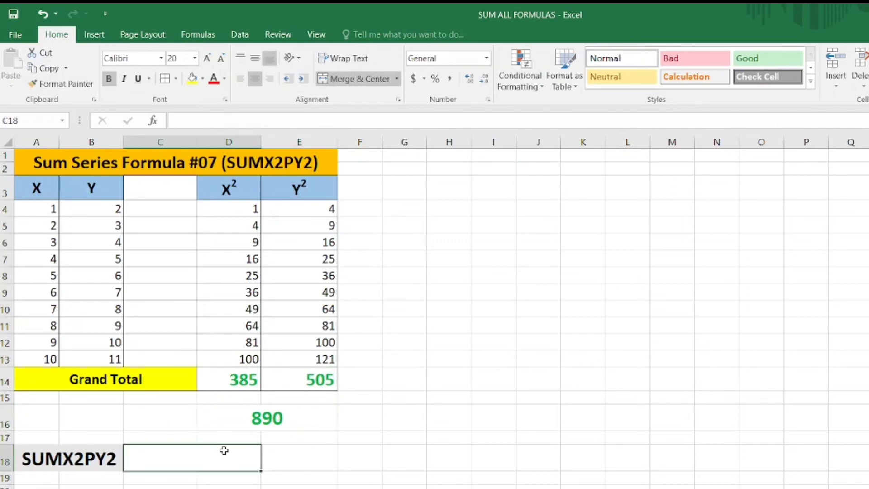
type("=s")
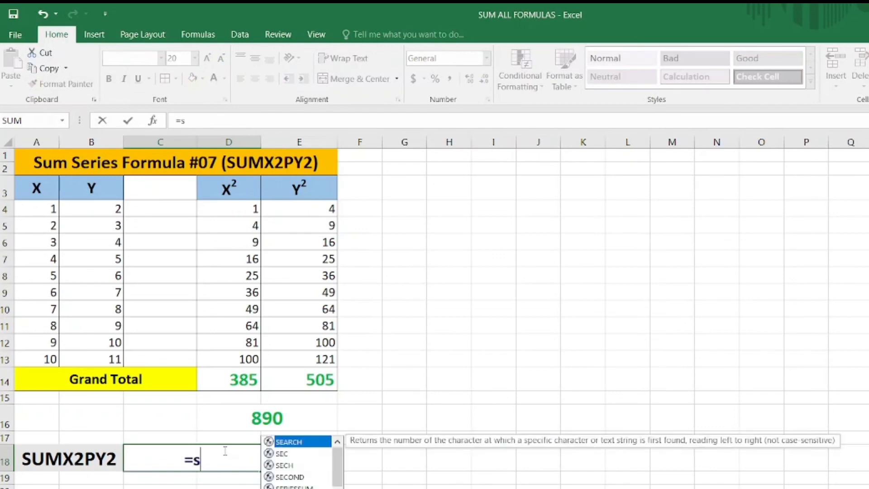
type("umx2")
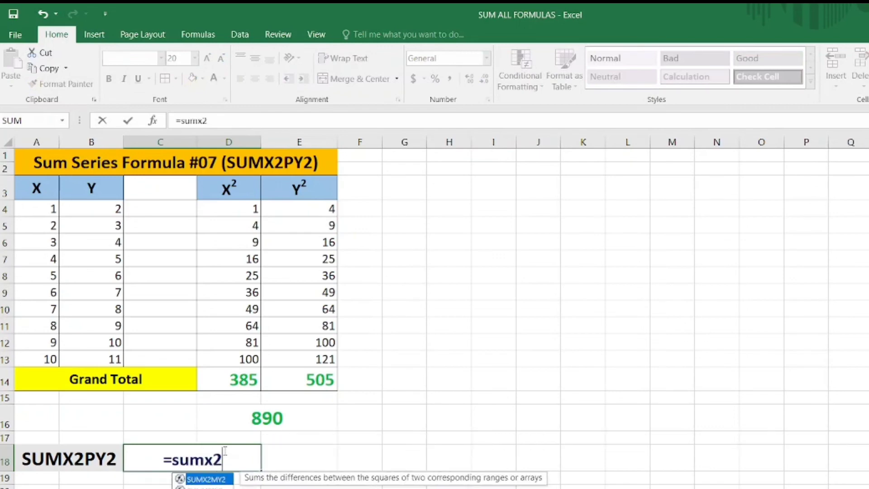
type("py")
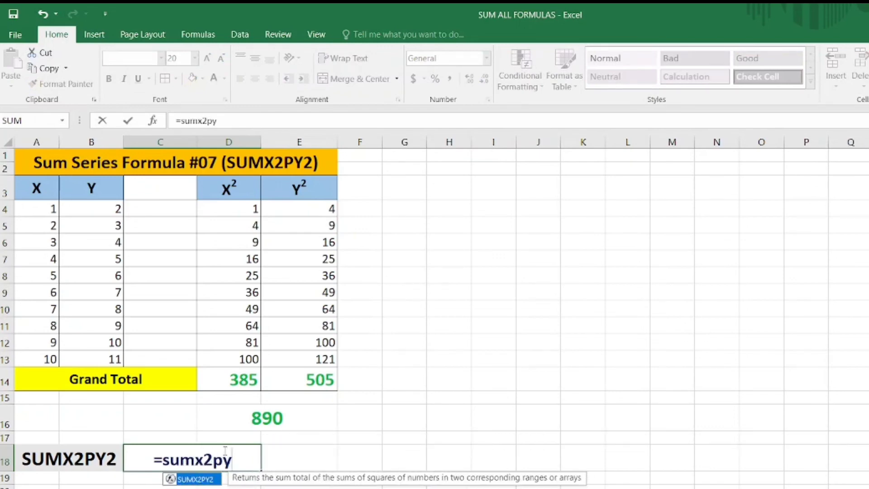
type("2")
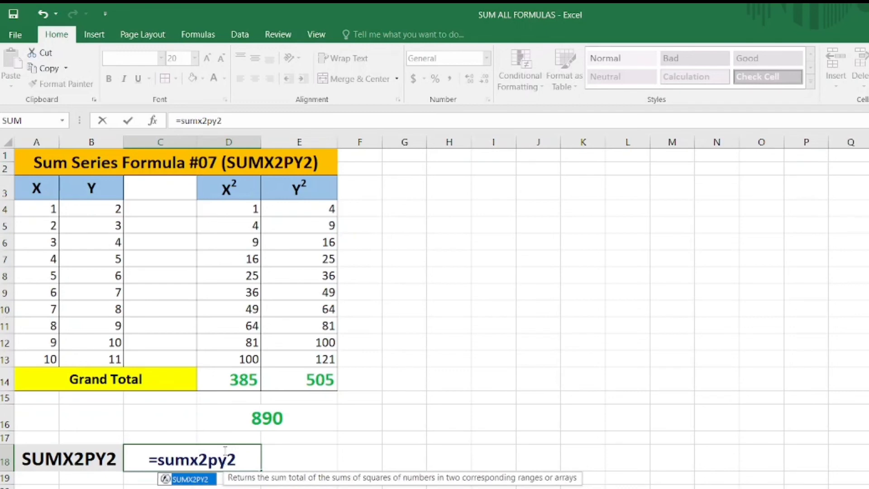
key("Tab")
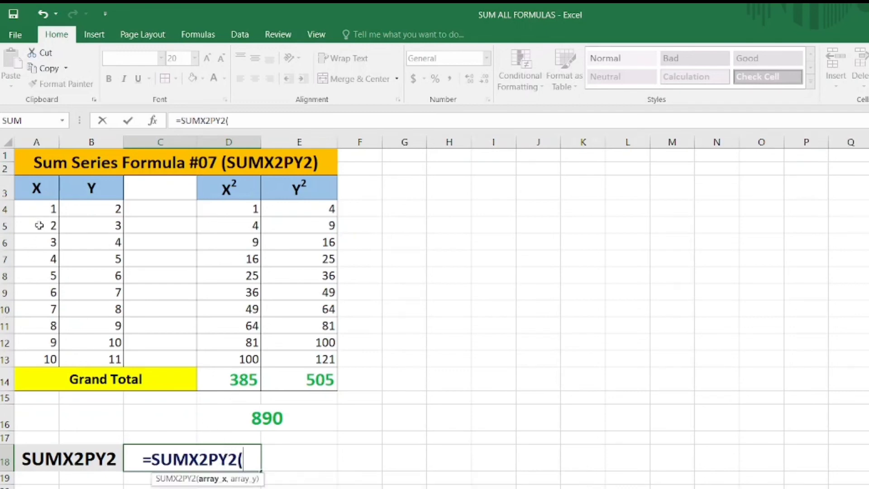
left_click_drag(40, 207, 39, 353)
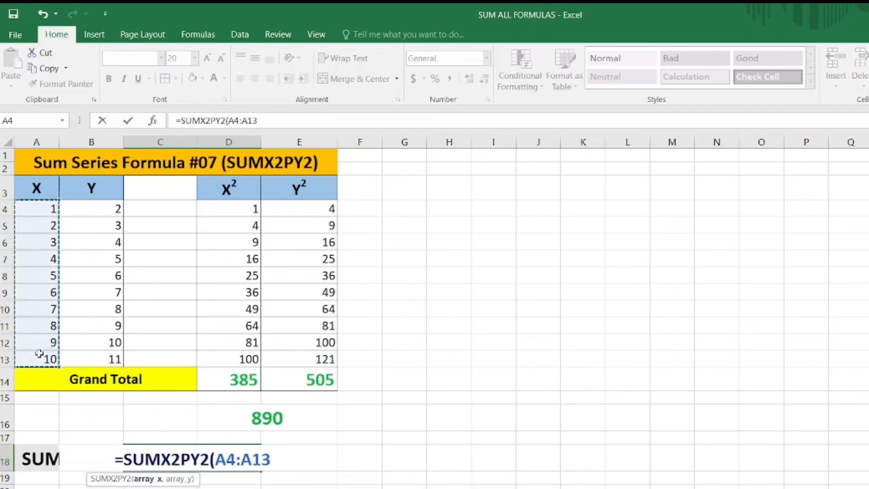
type(",")
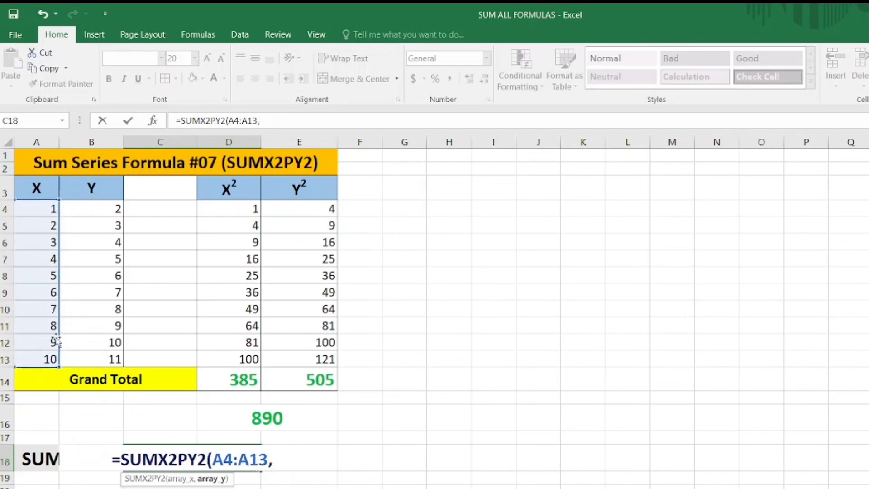
left_click_drag(86, 213, 97, 356)
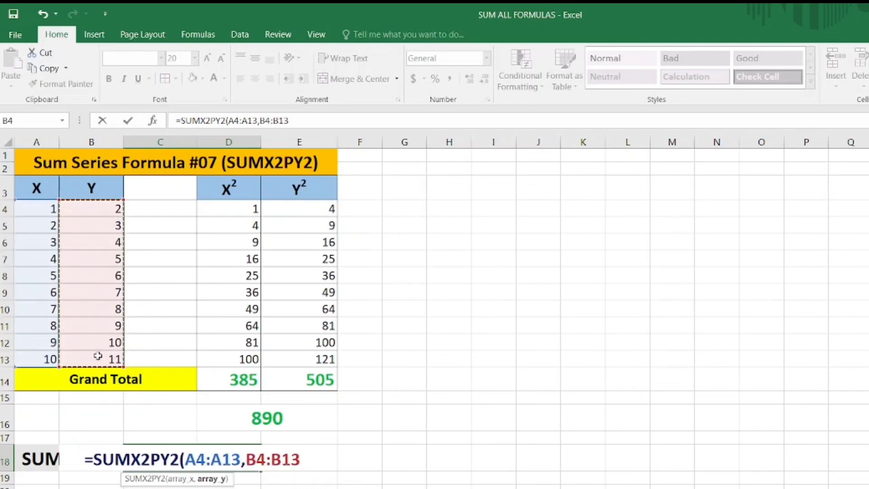
type(")")
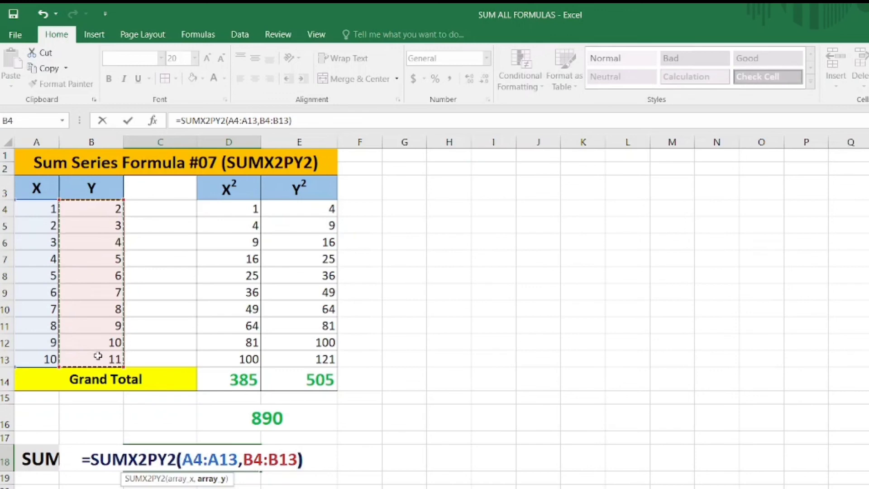
key("Return")
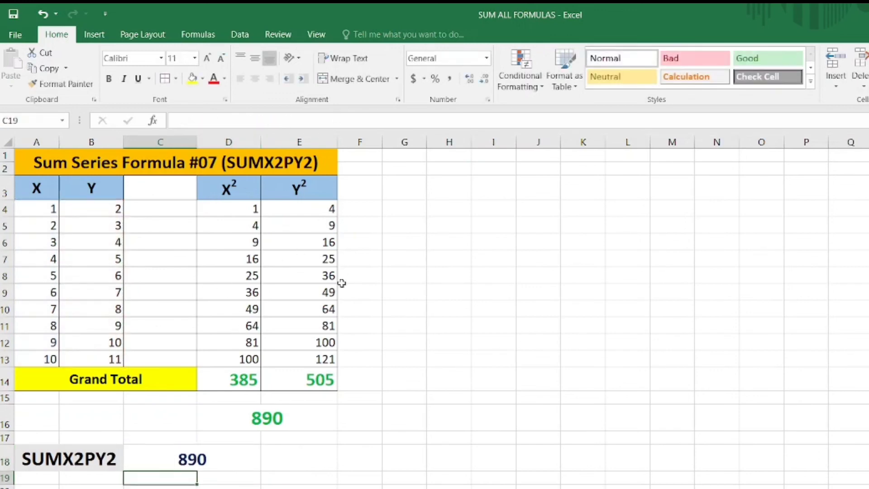
- Compare the combined total in D16 with the SUMX2PY2 formula in C18
left_click(275, 427)
left_click(205, 462)
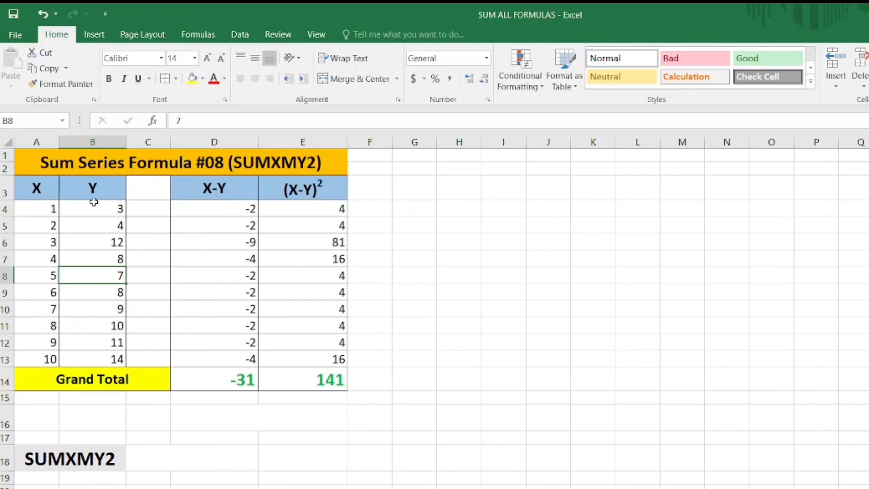
- Examine the X, Y and X-Y columns of the SUMXMY2 example table
left_click(36, 189)
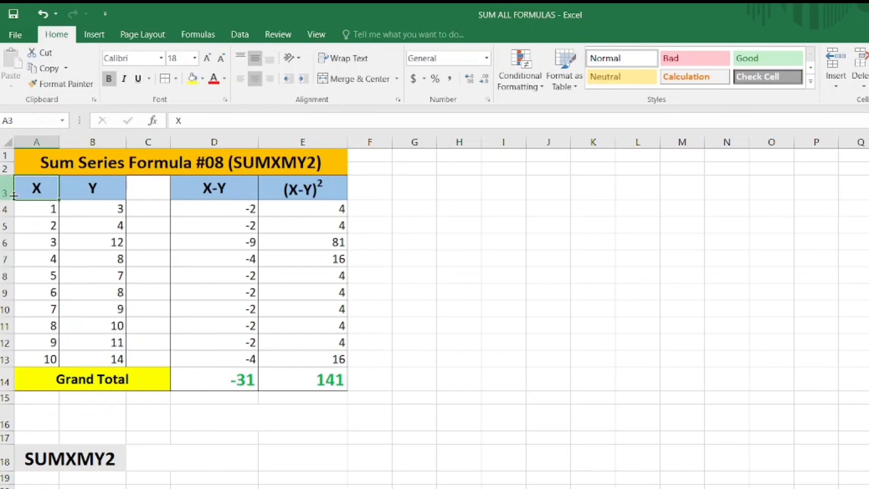
mouse_move(28, 182)
left_mouse_down()
mouse_move(18, 309)
mouse_move(28, 326)
left_mouse_up()
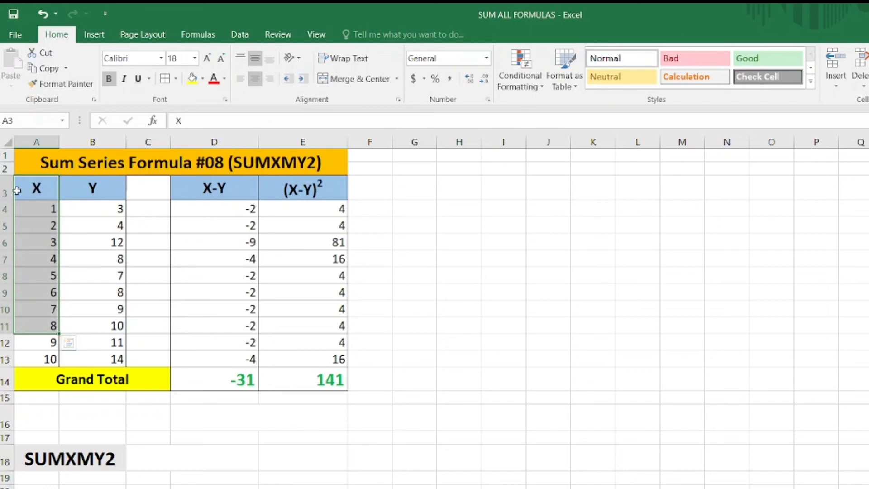
left_click_drag(33, 186, 47, 278)
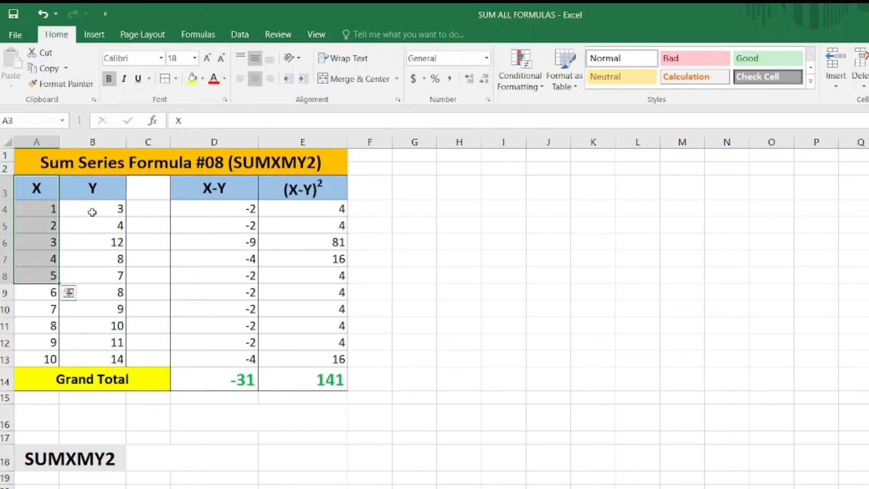
left_click_drag(92, 208, 91, 294)
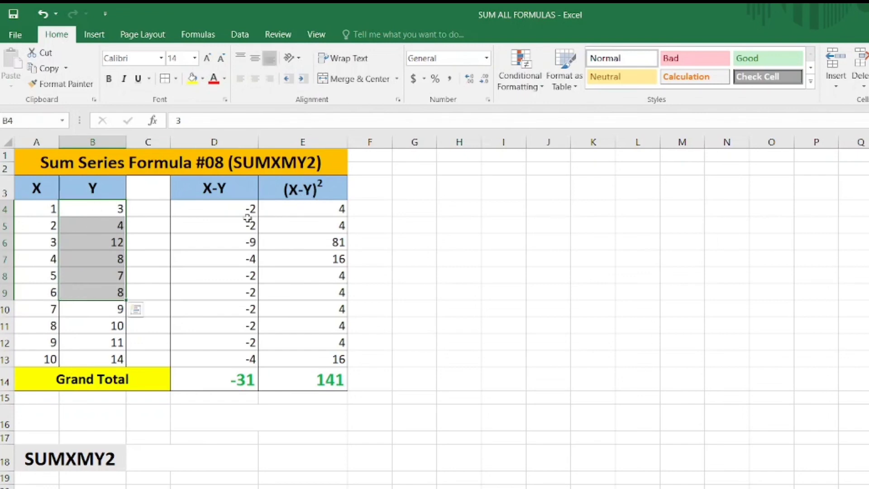
left_click(158, 226)
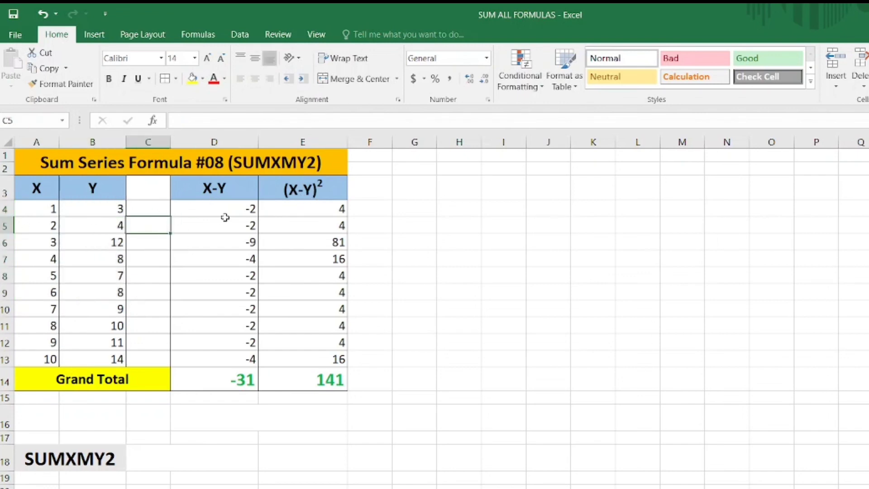
left_click_drag(213, 202, 203, 290)
- Check the X-Y formulas against the X and Y values, the (X-Y)² formulas, and the Grand Total in E14
left_click(49, 207)
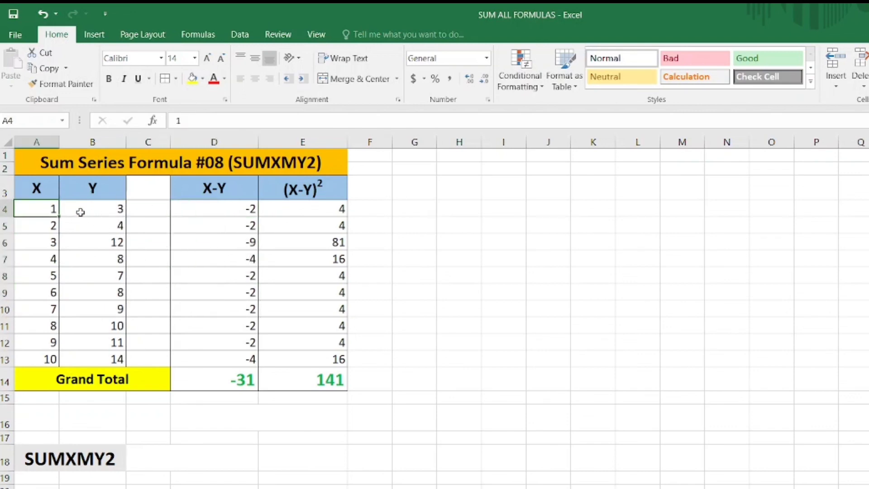
left_click(96, 213)
left_click(38, 229)
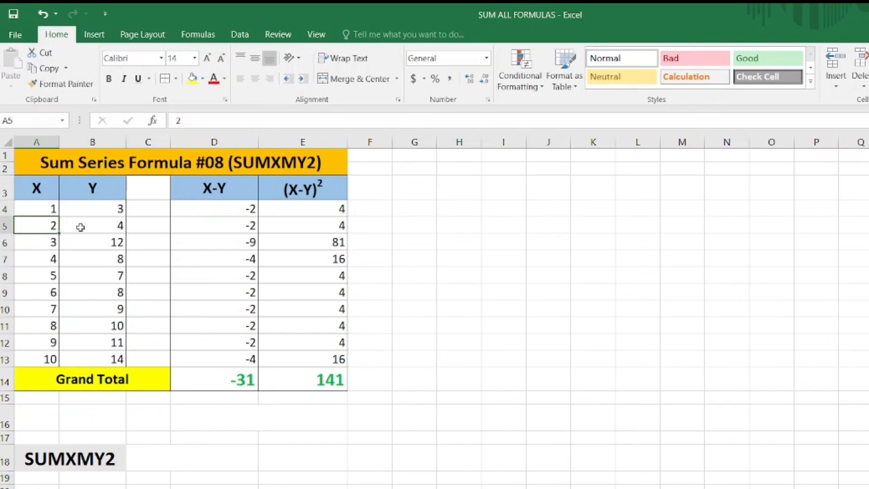
left_click(78, 224)
left_click(222, 230)
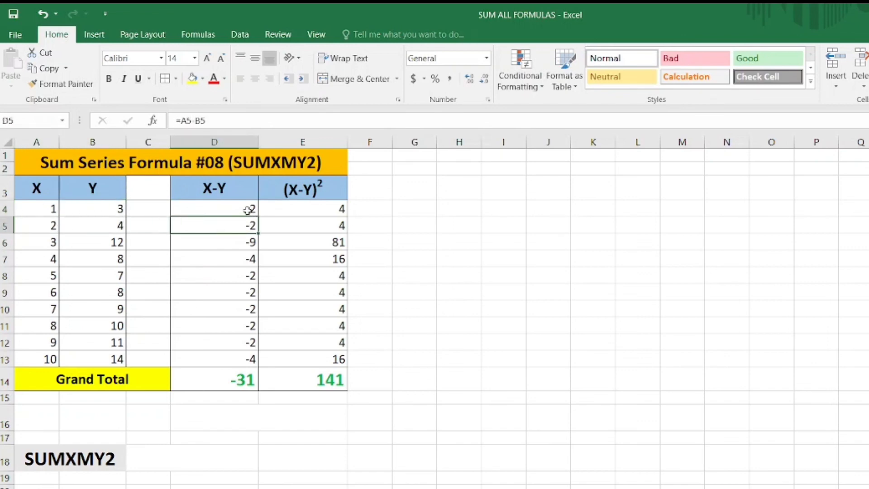
left_click_drag(248, 209, 244, 343)
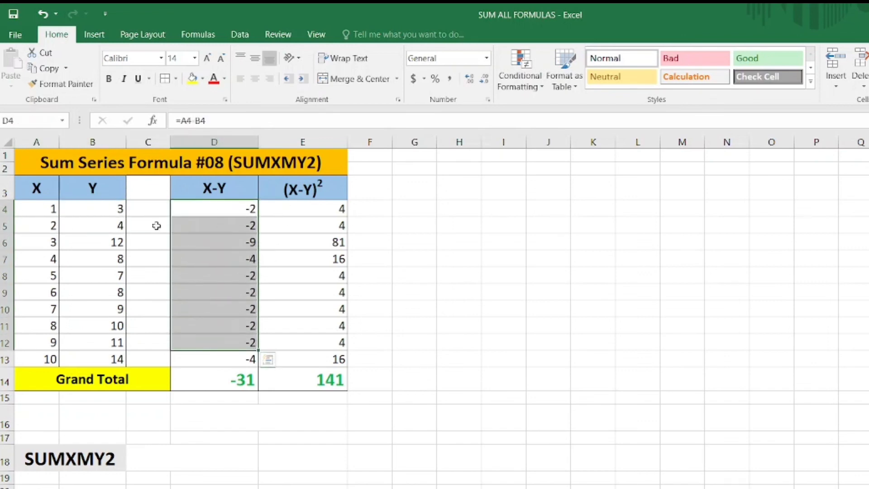
left_click_drag(183, 209, 188, 352)
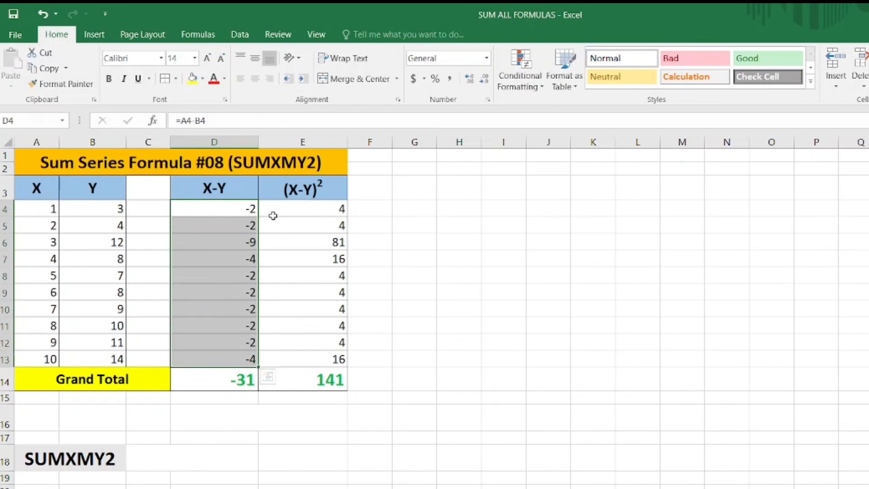
left_click_drag(273, 213, 283, 303)
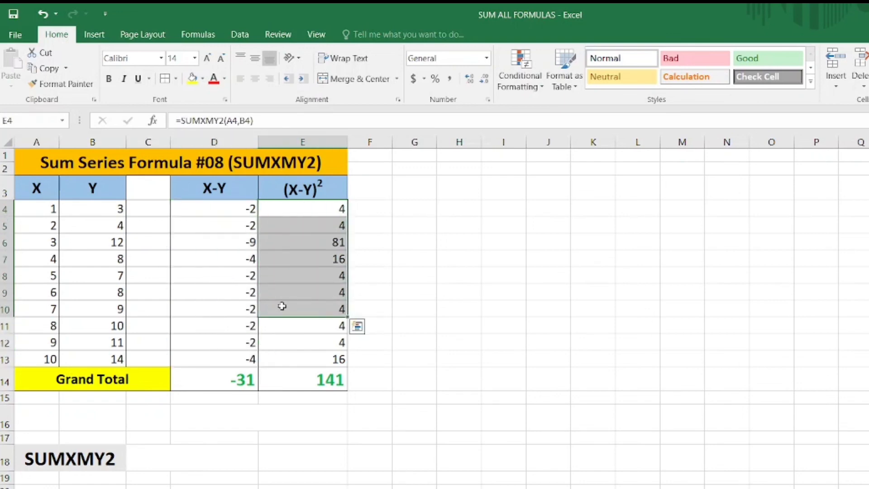
left_click(298, 386)
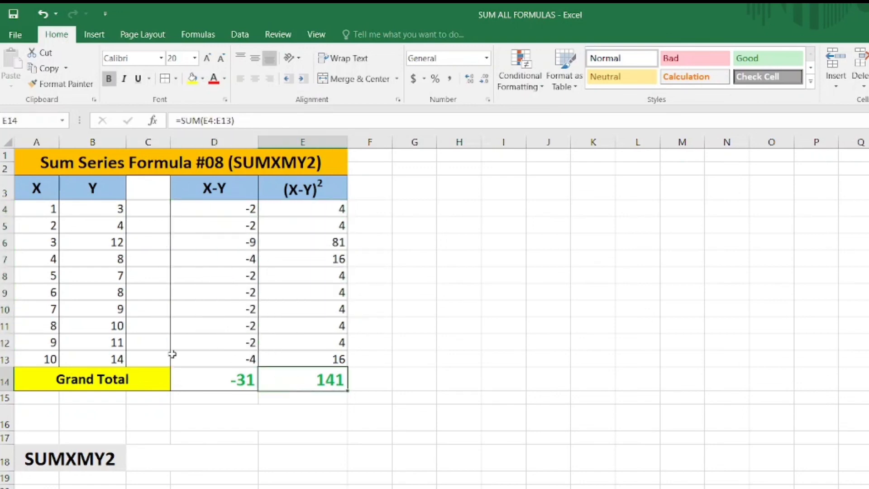
- Enter =SUMXMY2(A4:A13,B4:B13) in C18 to total the squared differences between the X and Y values
left_click(162, 451)
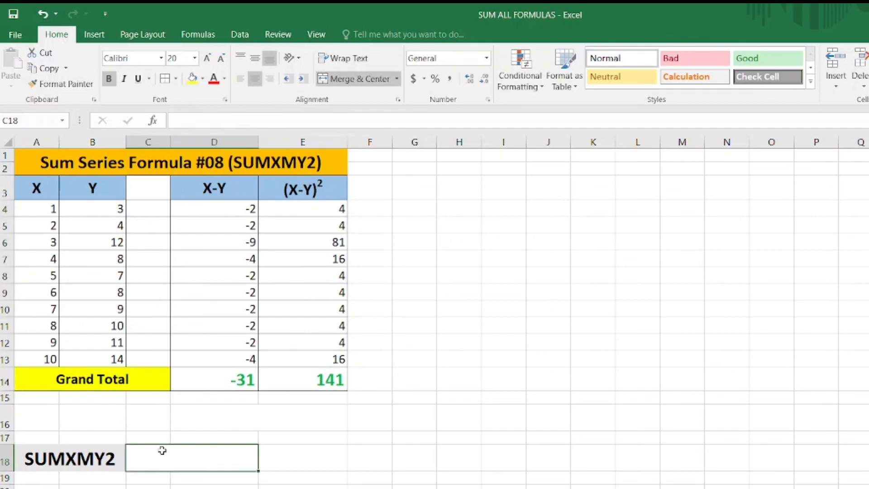
type("=su")
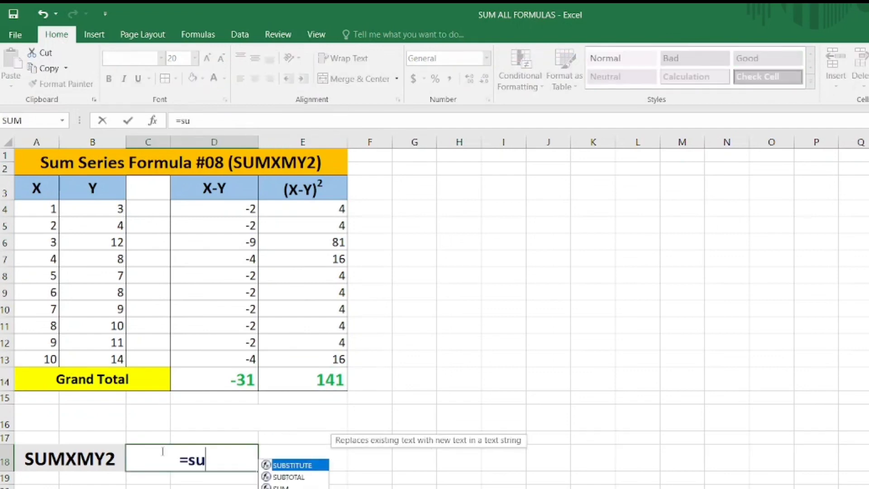
type("mx")
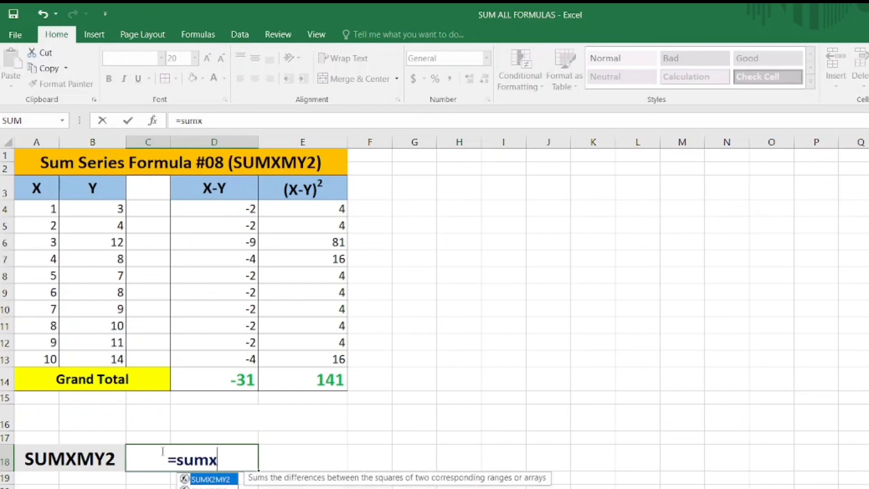
type("my")
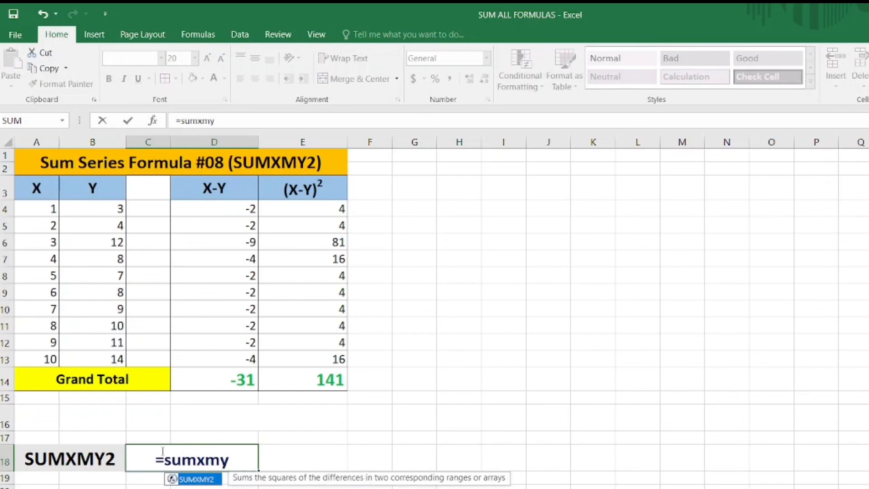
type("2")
key("Tab")
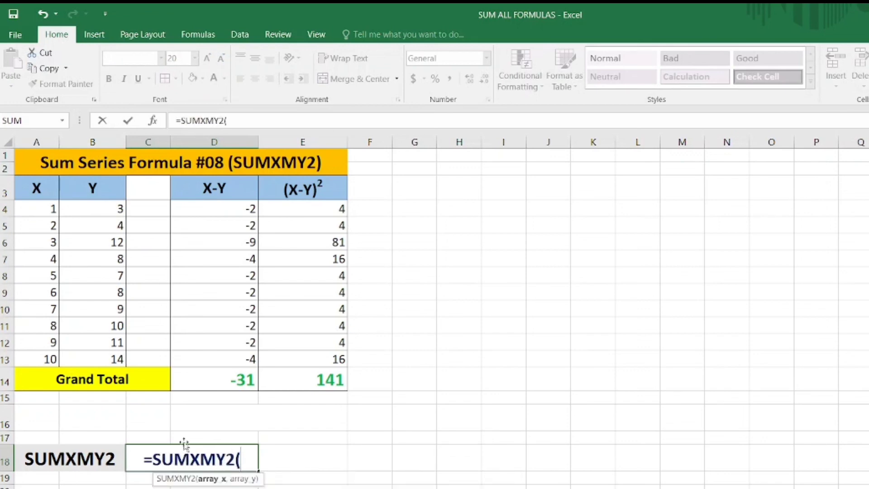
left_click_drag(36, 209, 33, 359)
type(",")
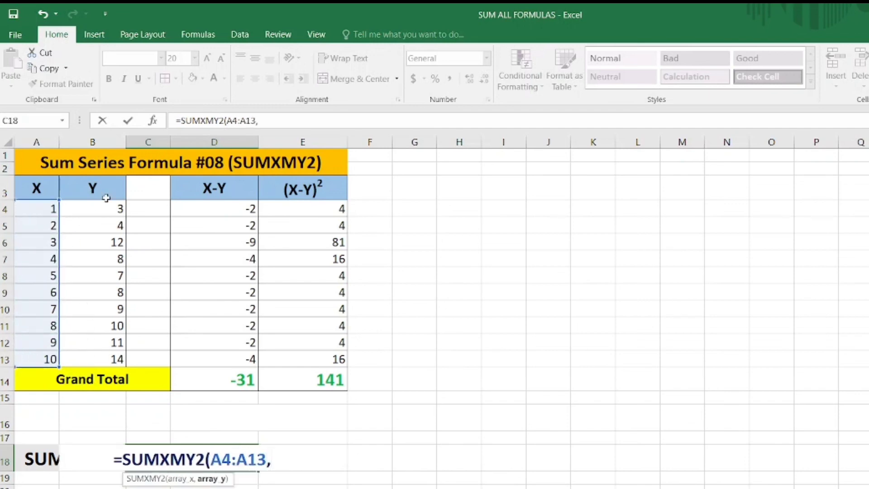
left_click_drag(101, 209, 98, 363)
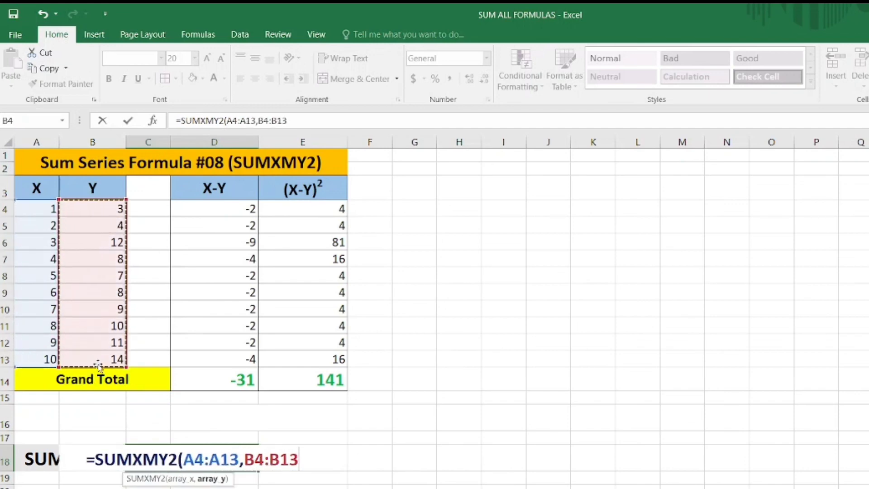
type(")")
key("Return")
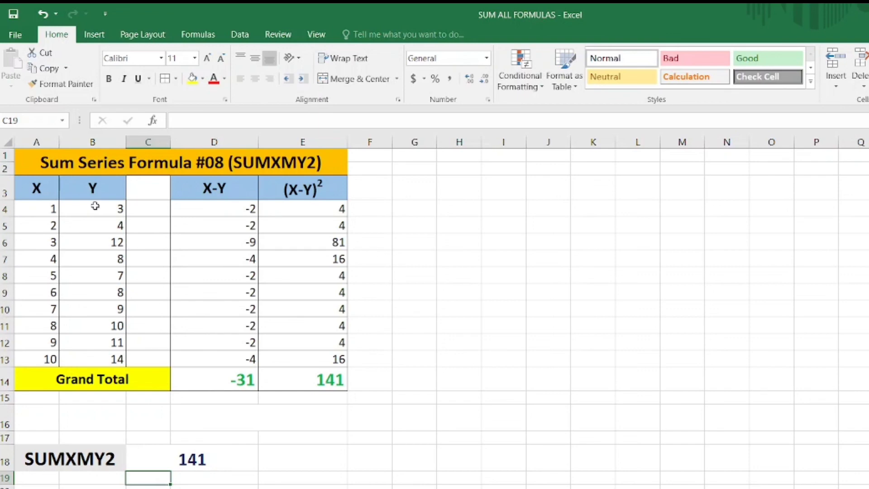
- Compare the X-Y and (X-Y)² formulas in row 4 and the Grand Total in E14 with the SUMXMY2 formula in C18
left_click(206, 209)
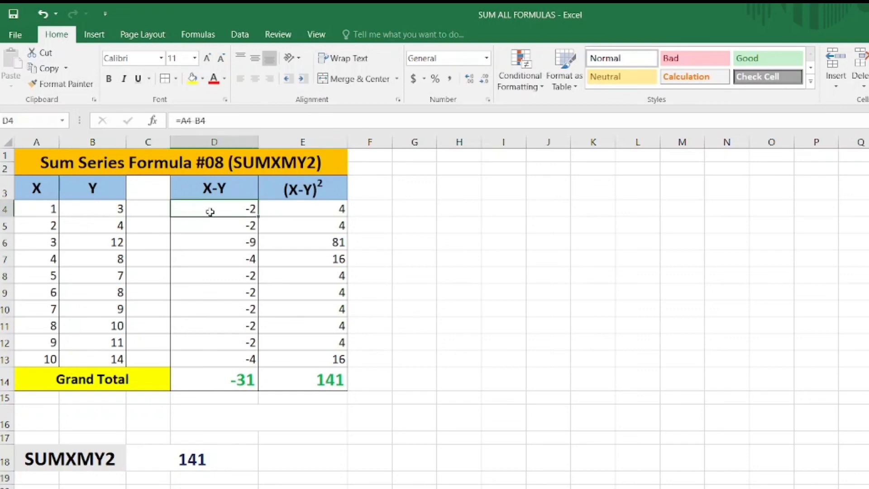
left_click(299, 207)
left_click(307, 378)
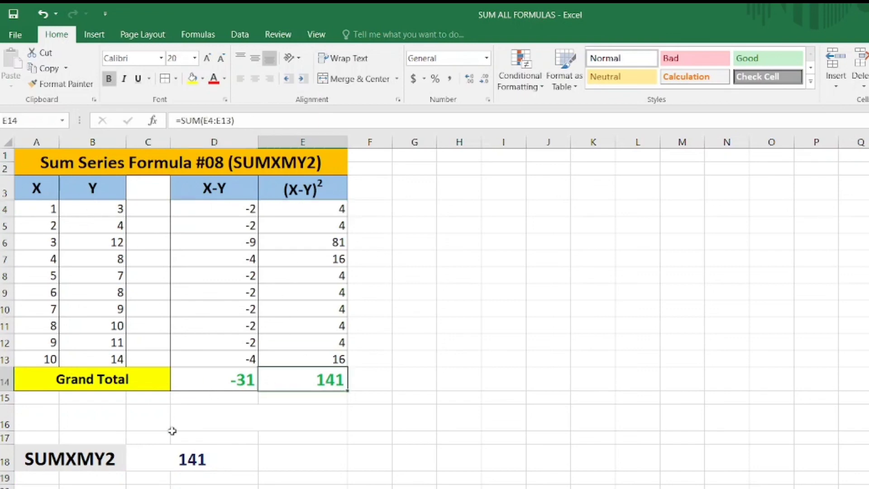
left_click(172, 457)
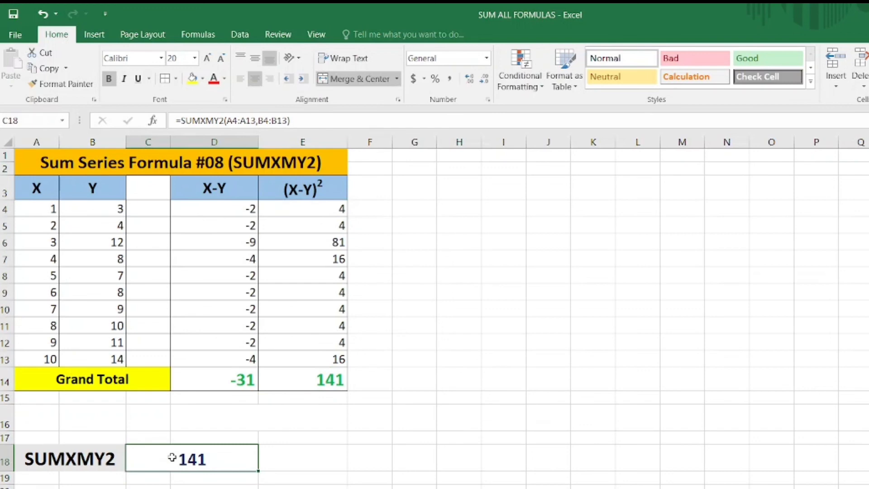